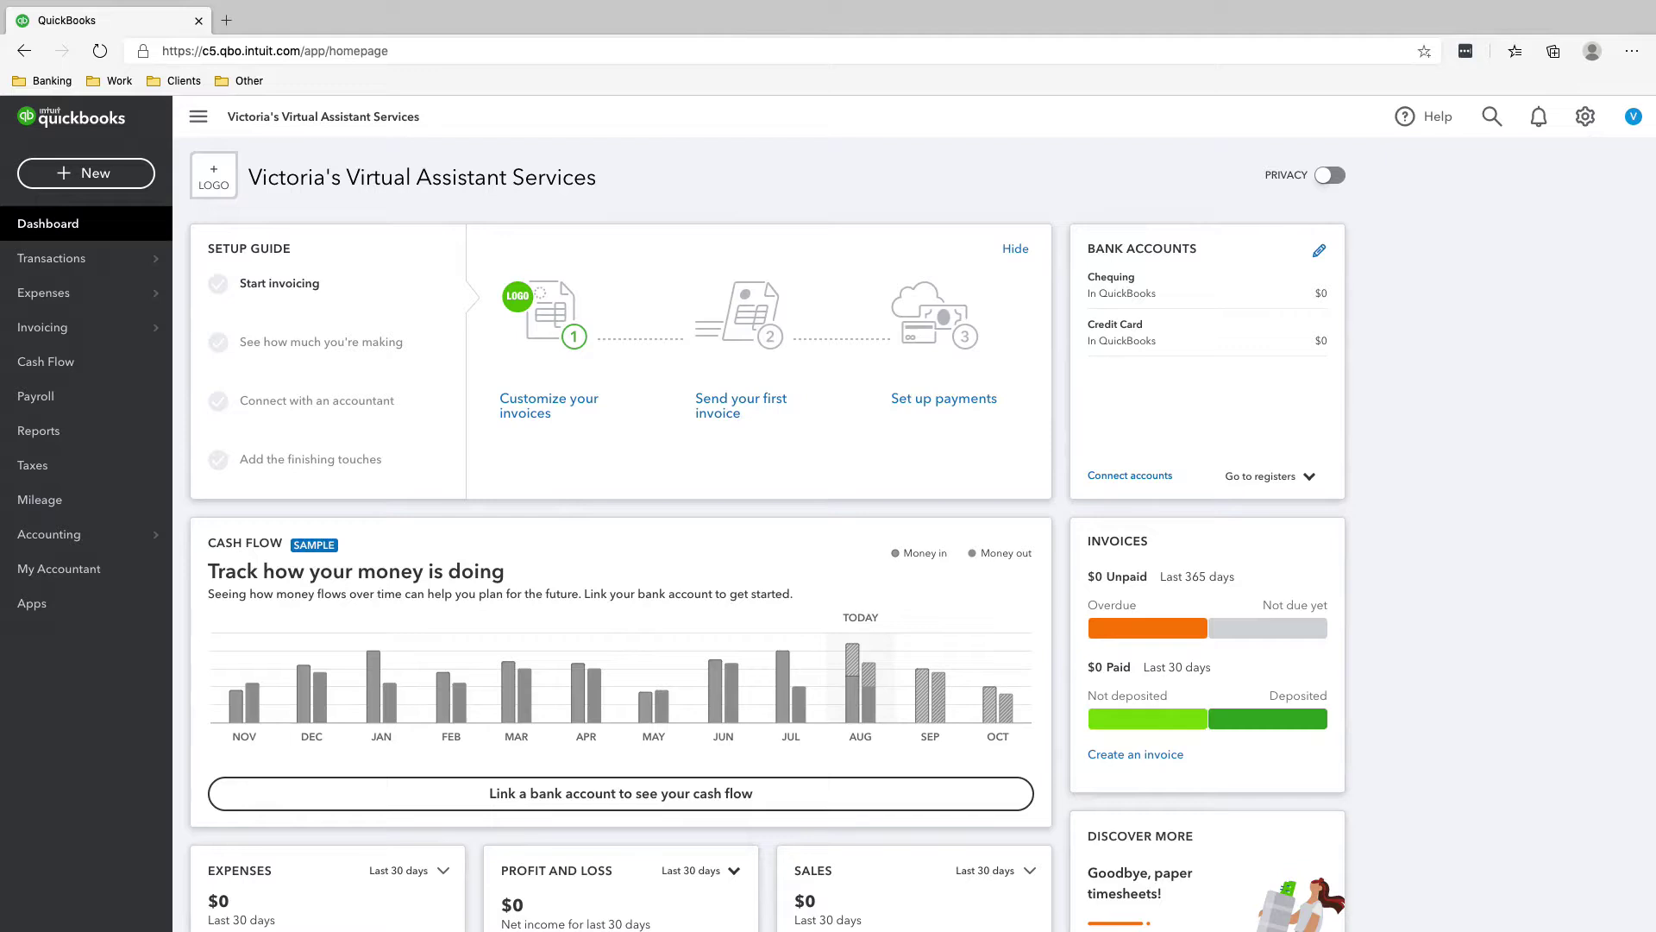
# - Go to the Customers page under Invoicing
pyautogui.moveTo(86, 327)
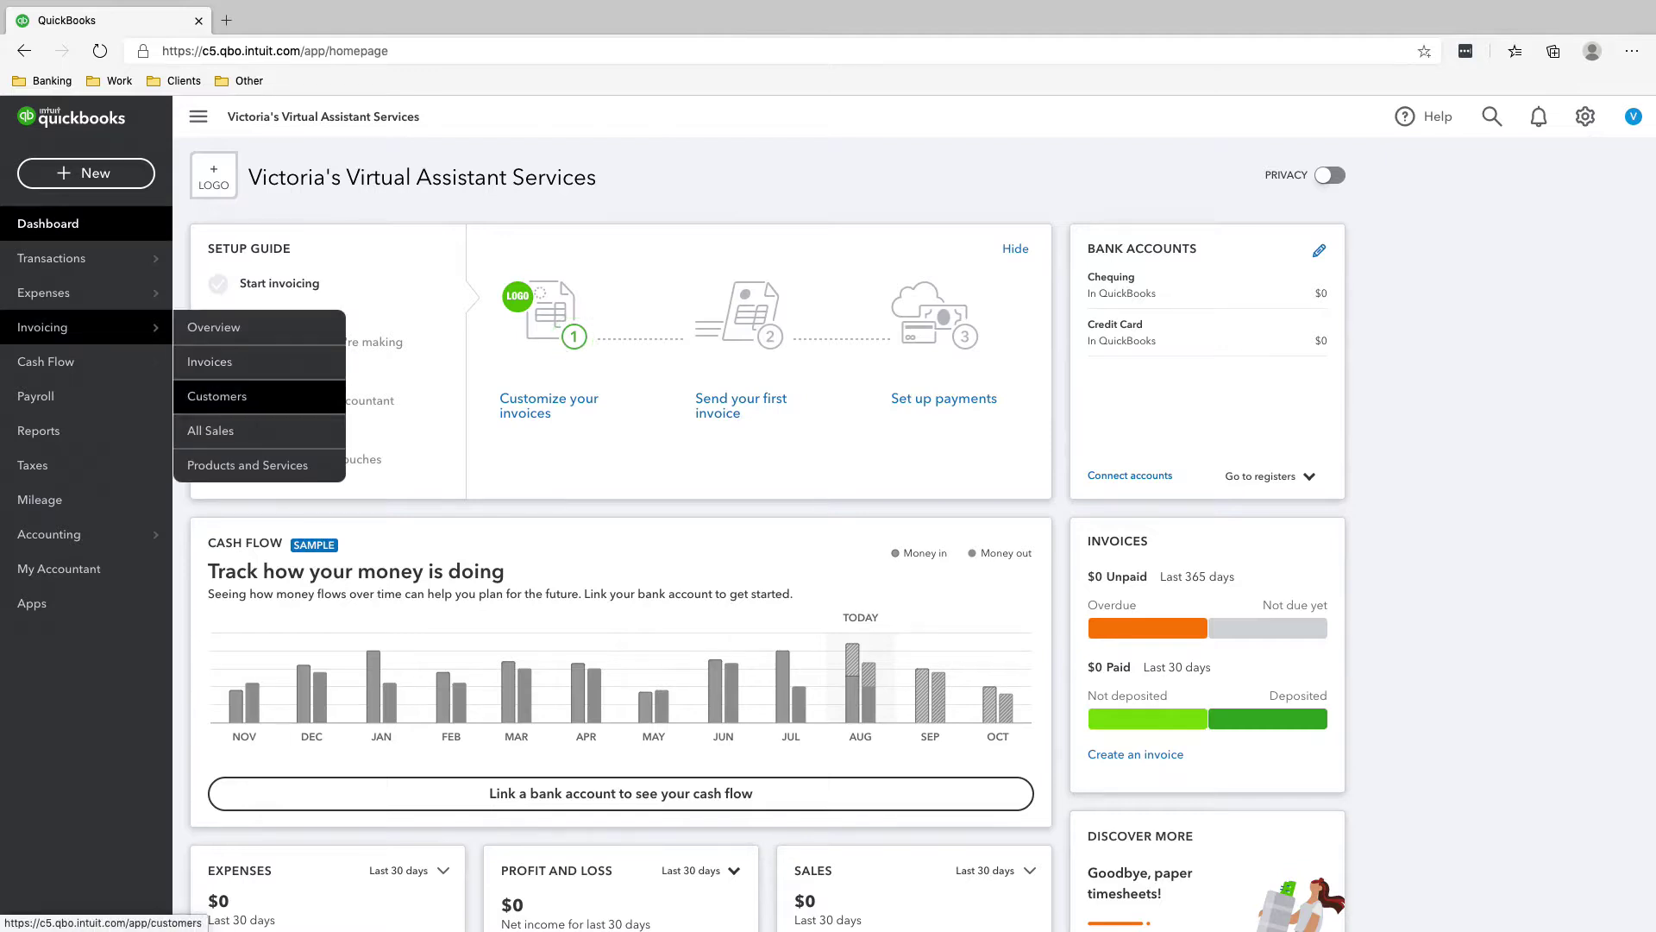
pyautogui.click(216, 396)
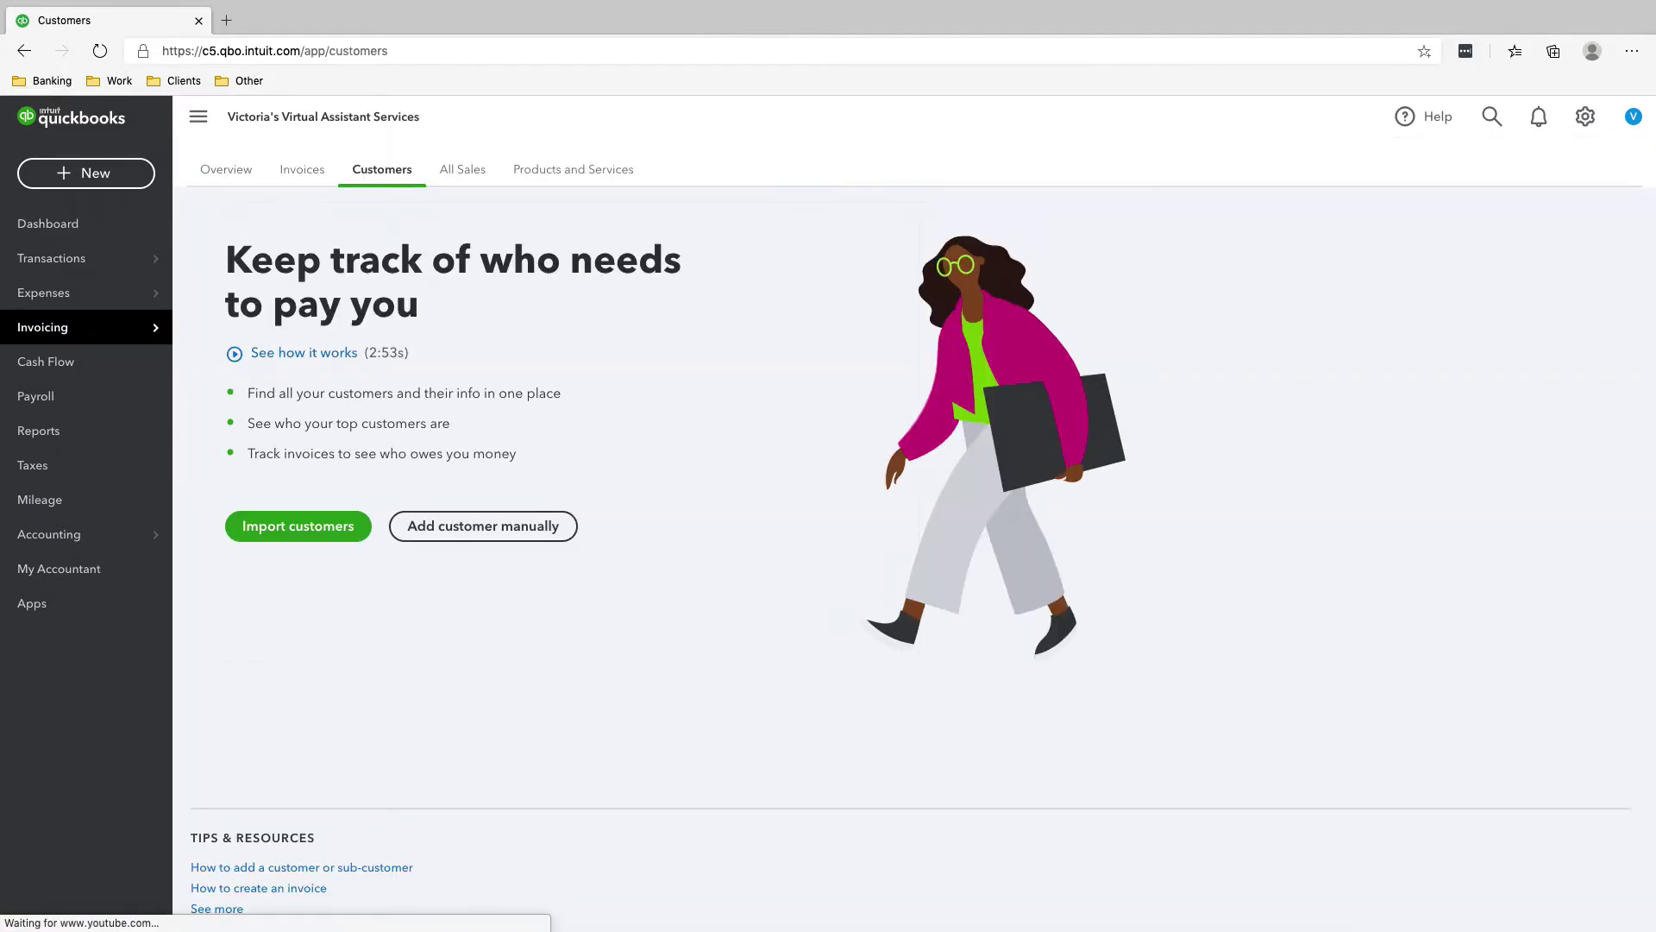
# - Open a blank new customer form to add a customer manually
pyautogui.click(483, 526)
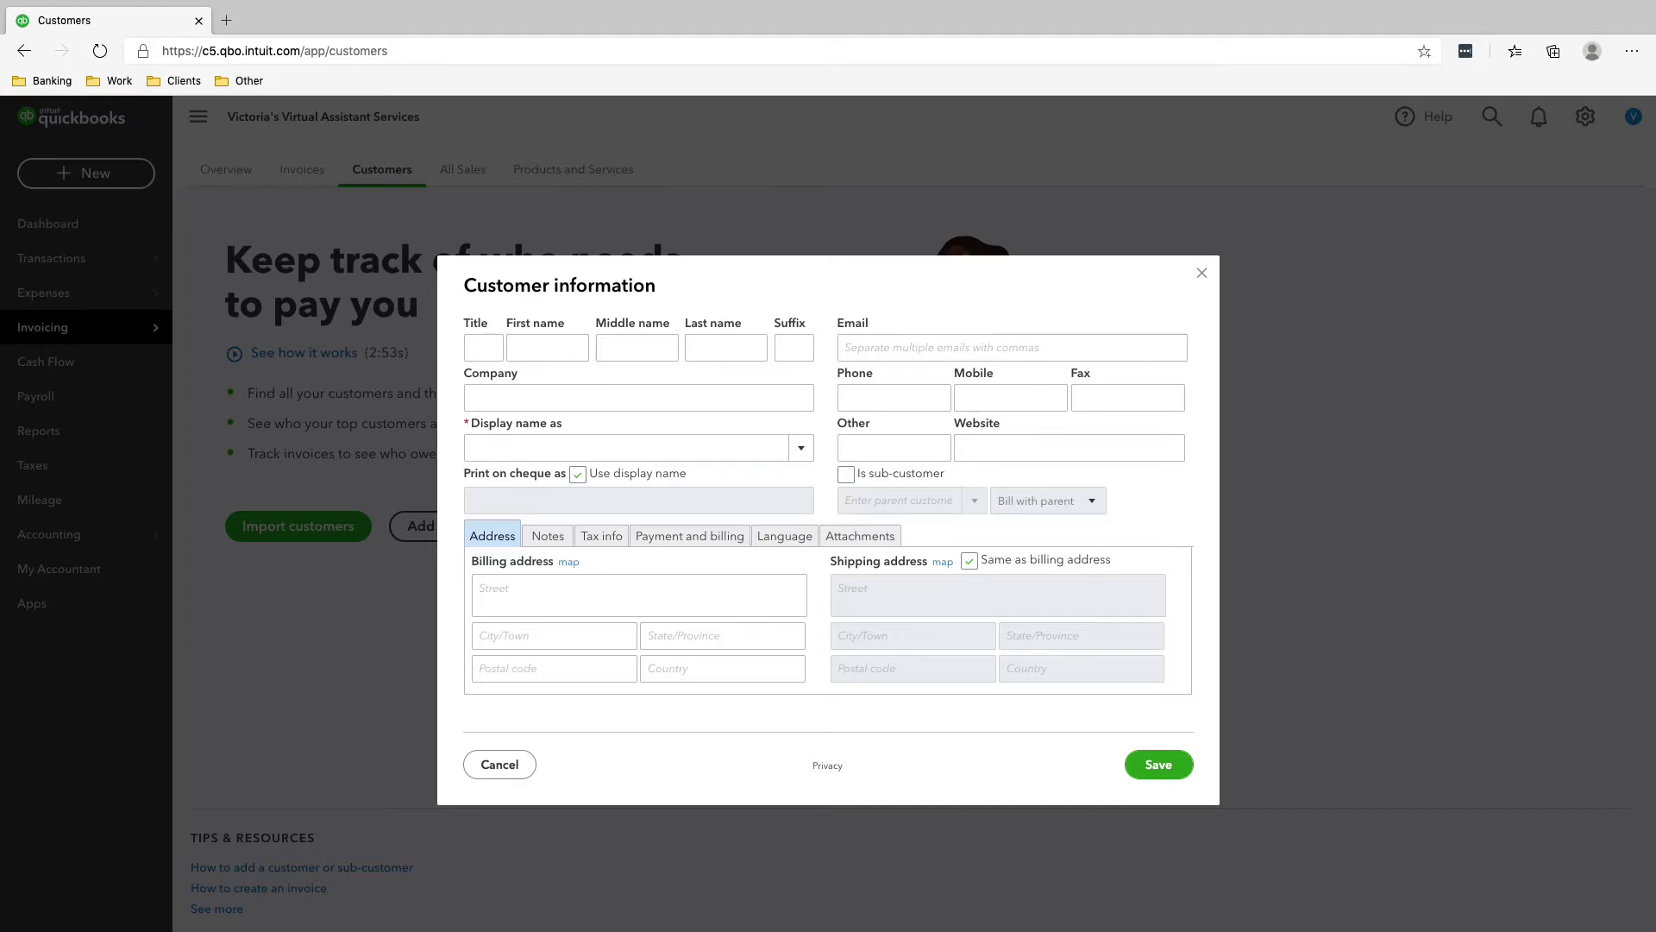
pyautogui.press('Escape')
pyautogui.press('Return')
pyautogui.click(638, 398)
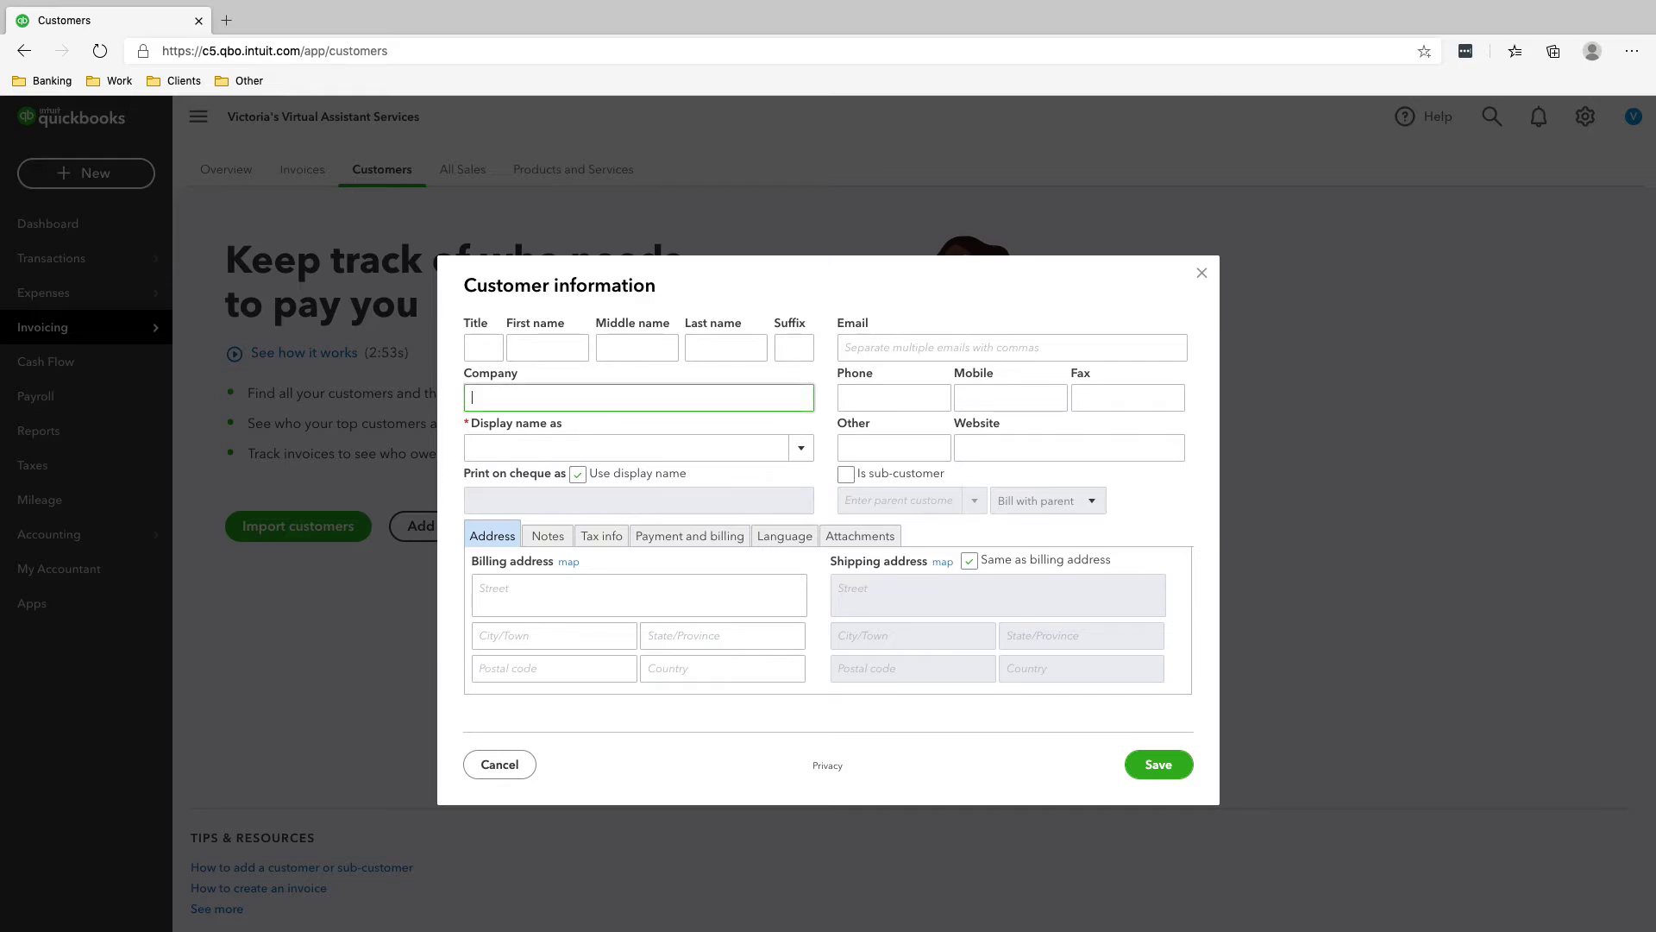
# - Enter the customer's first and last name and paste in their phone number
pyautogui.click(547, 347)
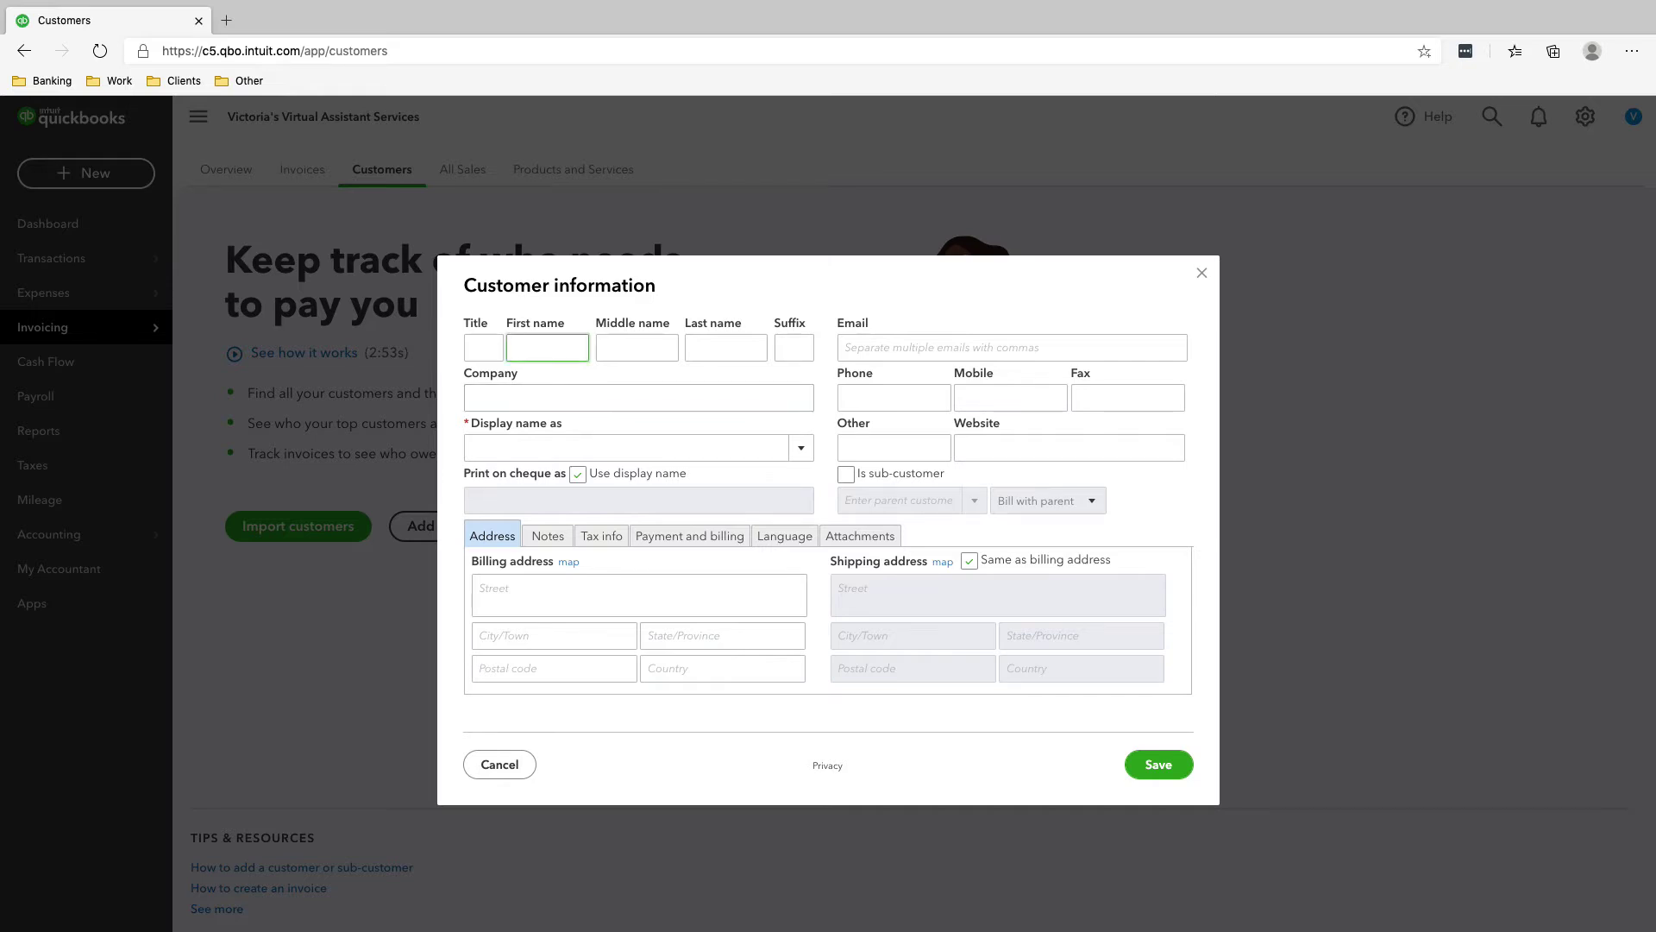
pyautogui.write('Leslie')
pyautogui.press('Tab')
pyautogui.press('Tab')
pyautogui.write('Knope')
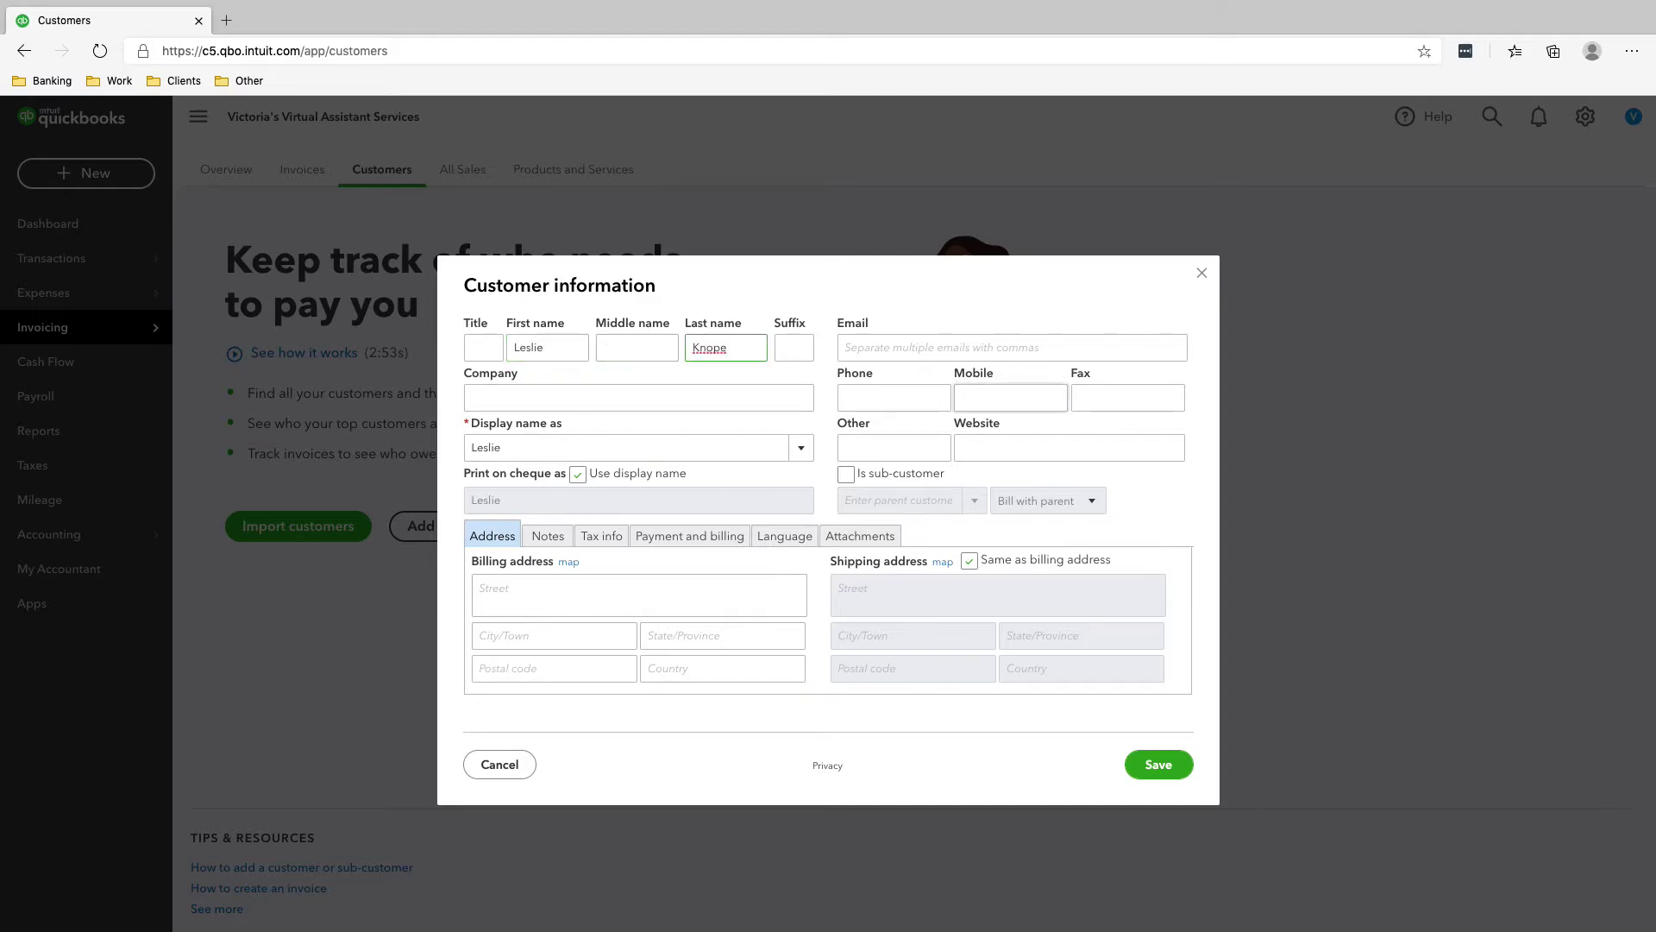
pyautogui.press('super+Tab')
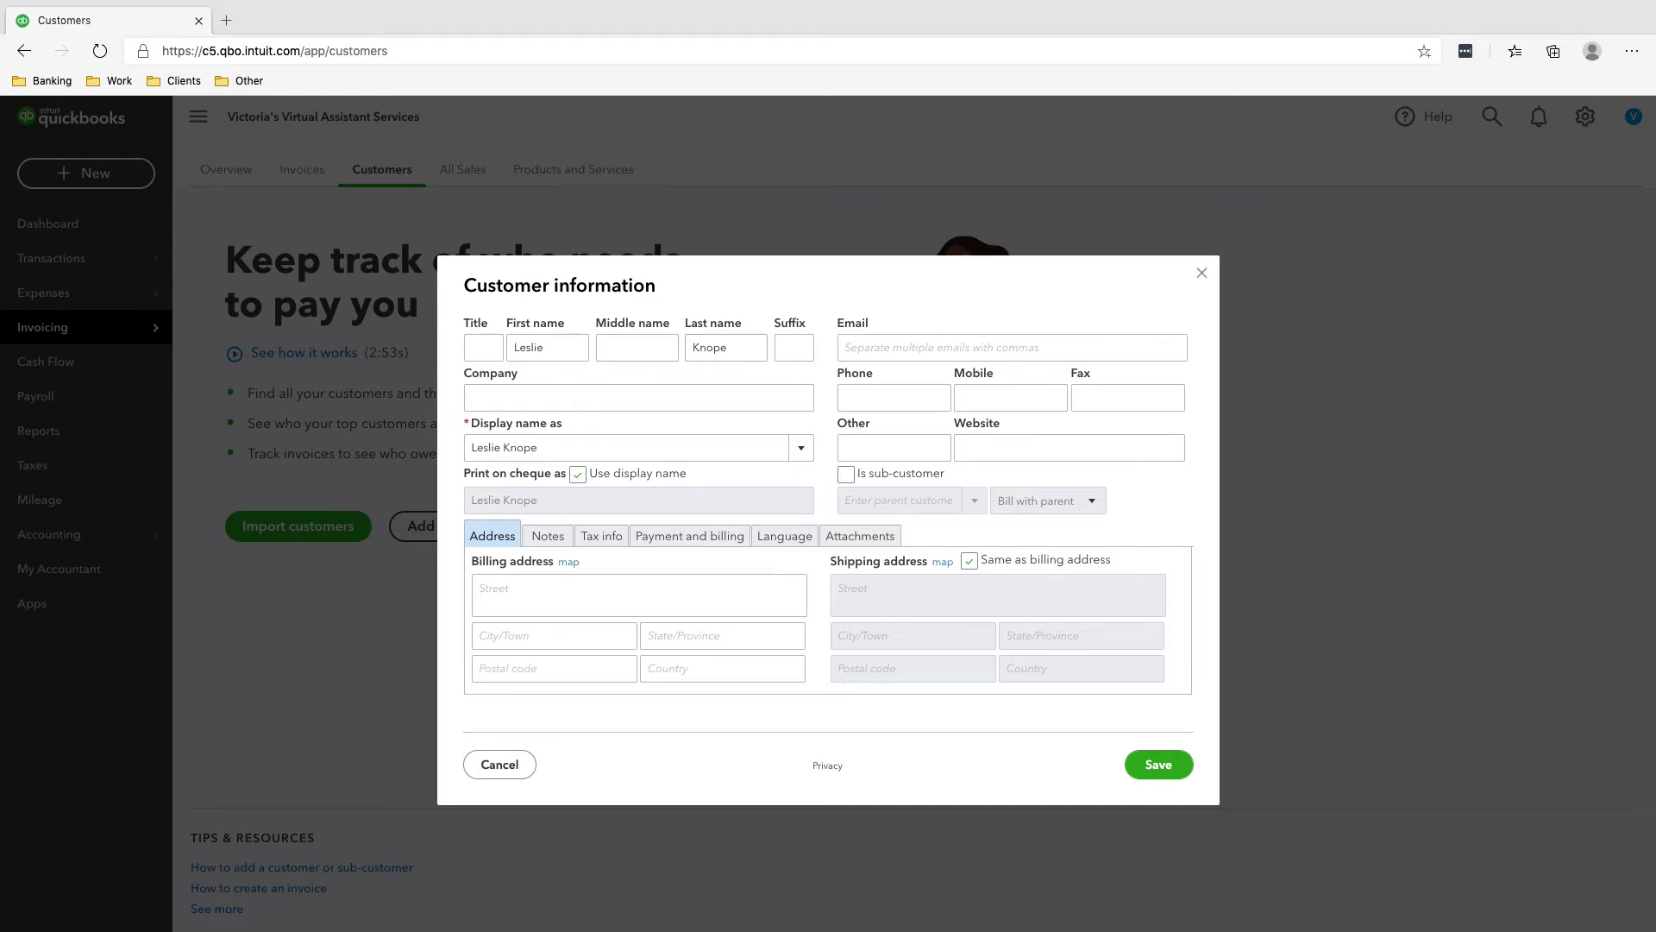
pyautogui.click(893, 397)
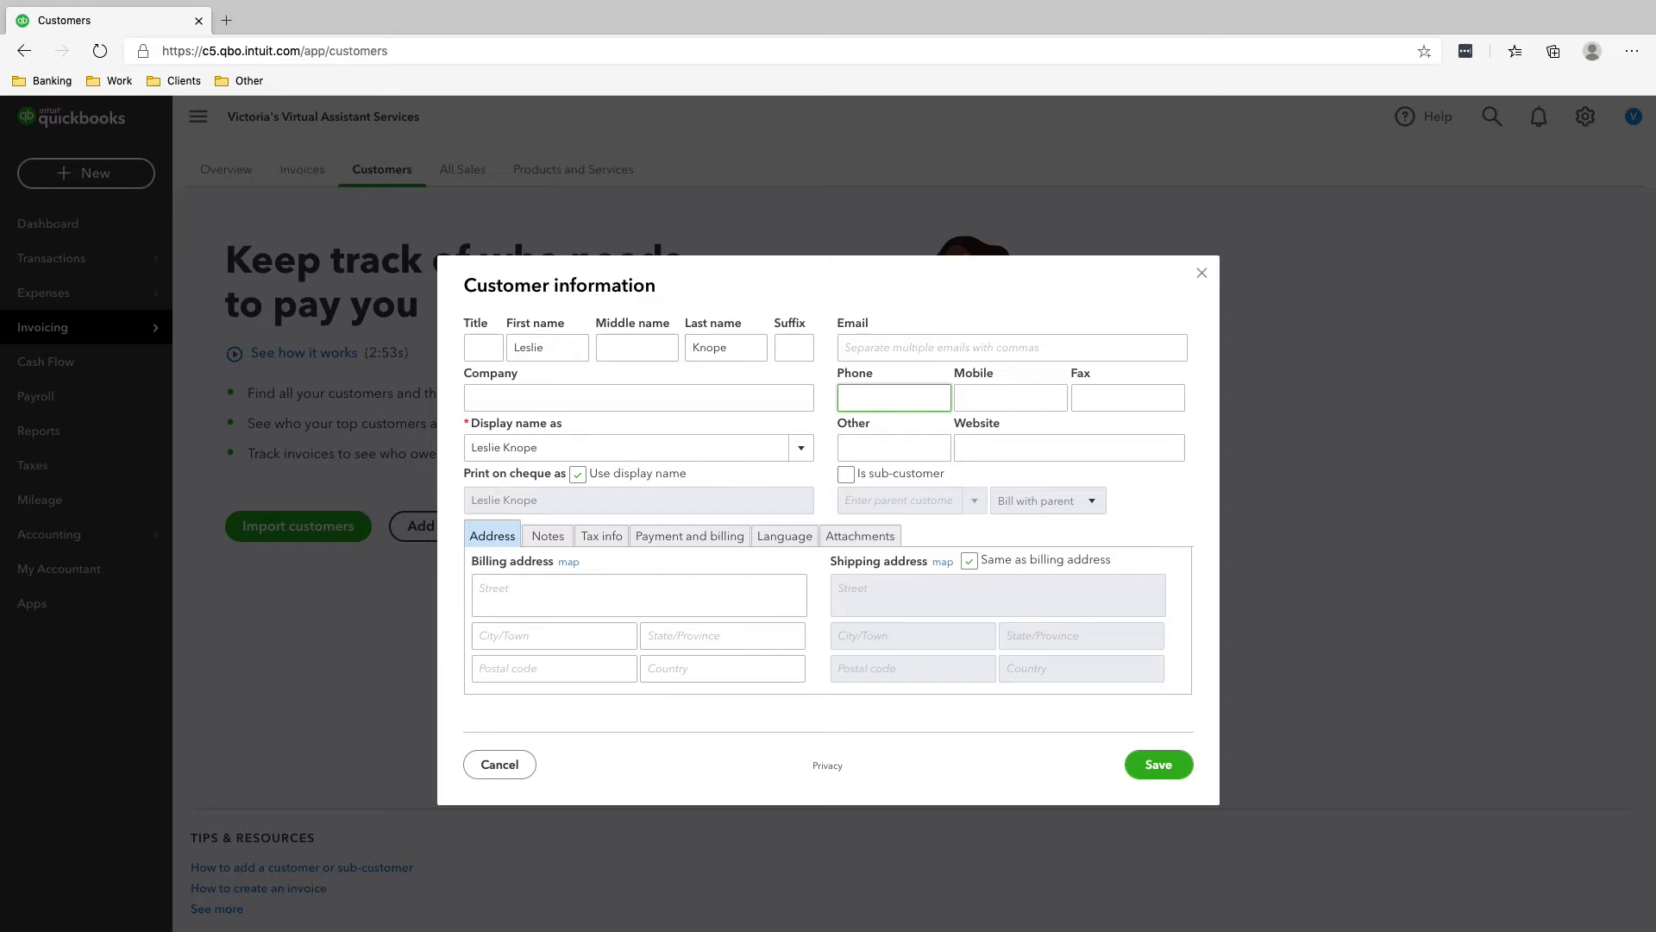
pyautogui.press('super+Tab')
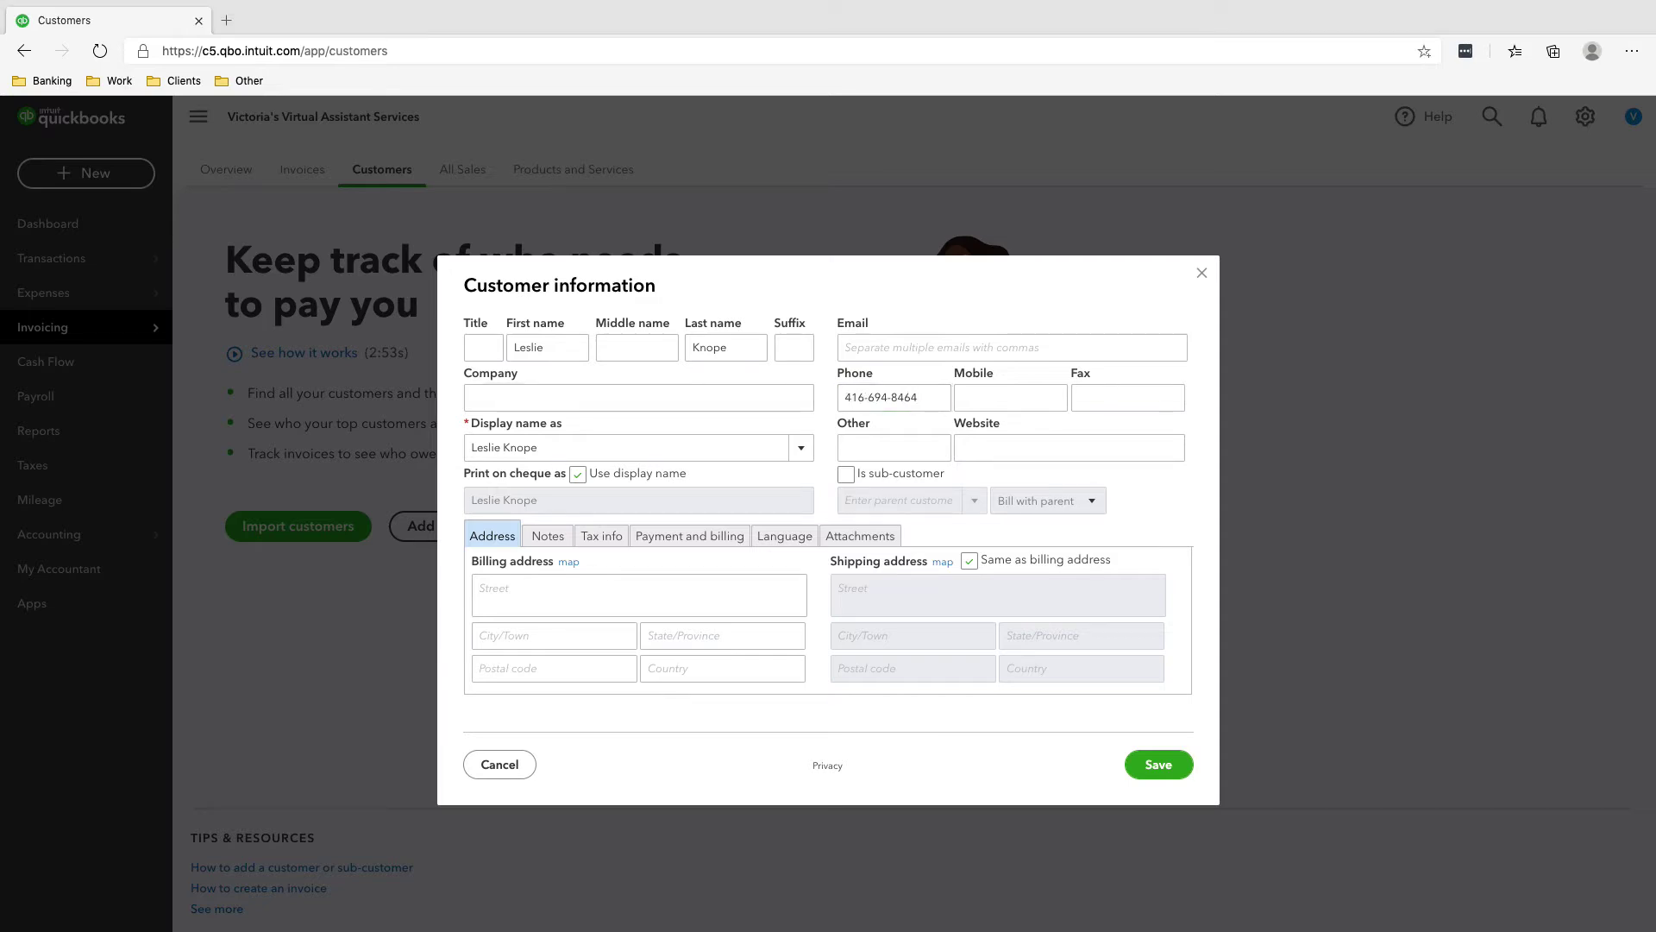
# - Paste the billing address into Street, with city Toronto and province Ontario
pyautogui.click(638, 594)
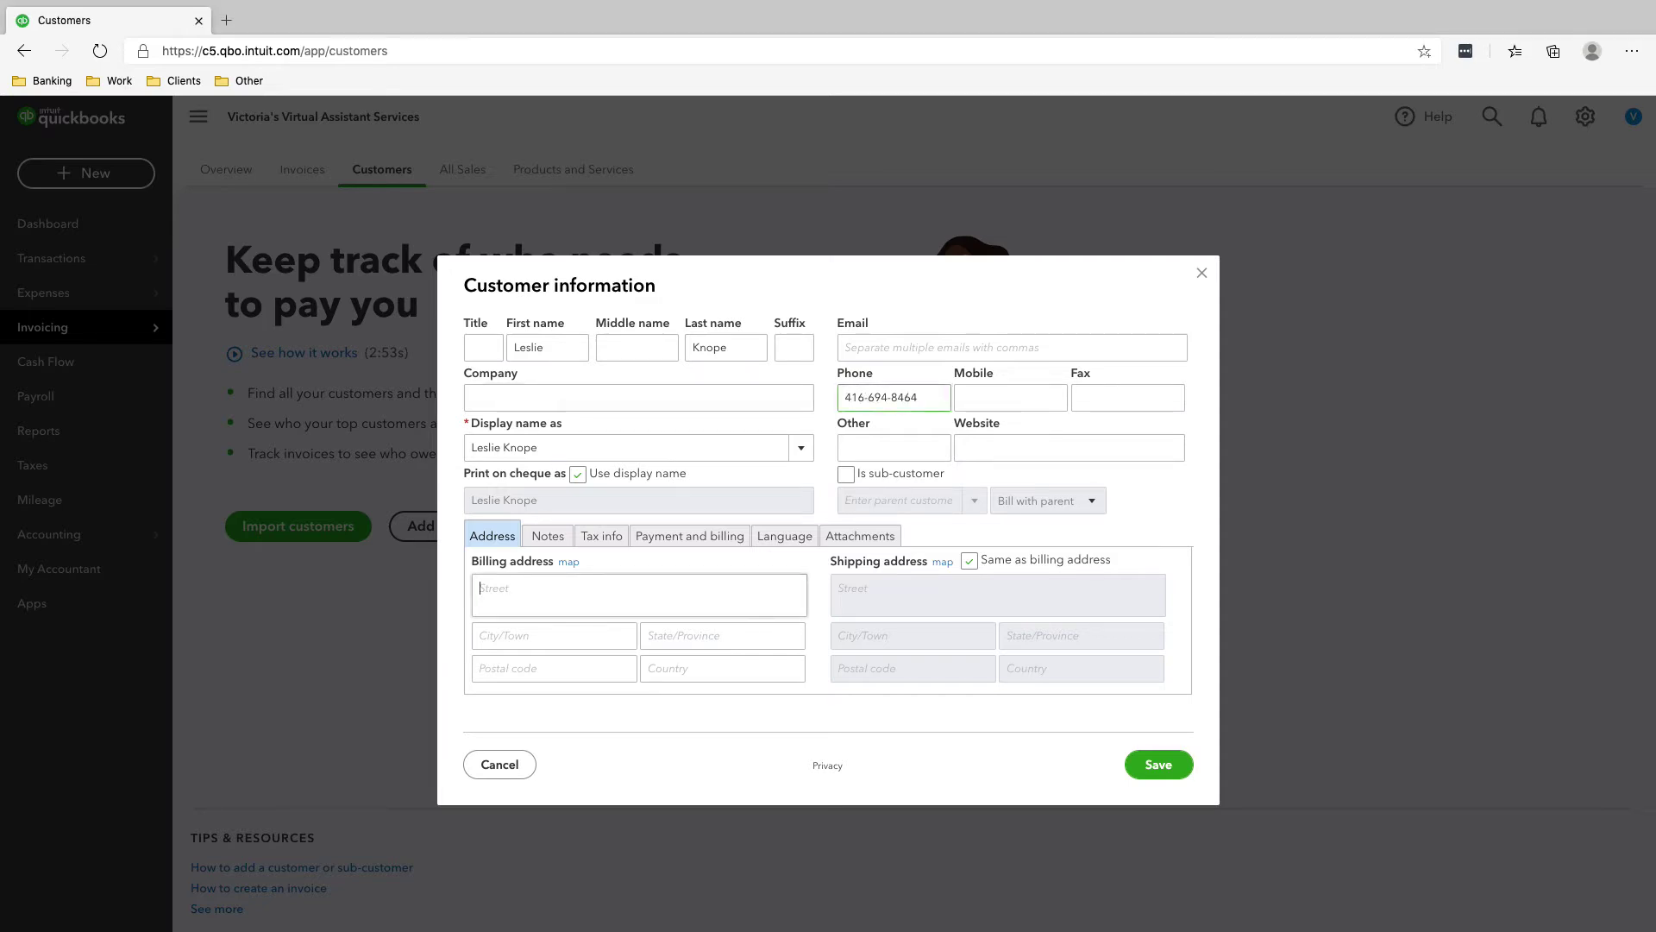
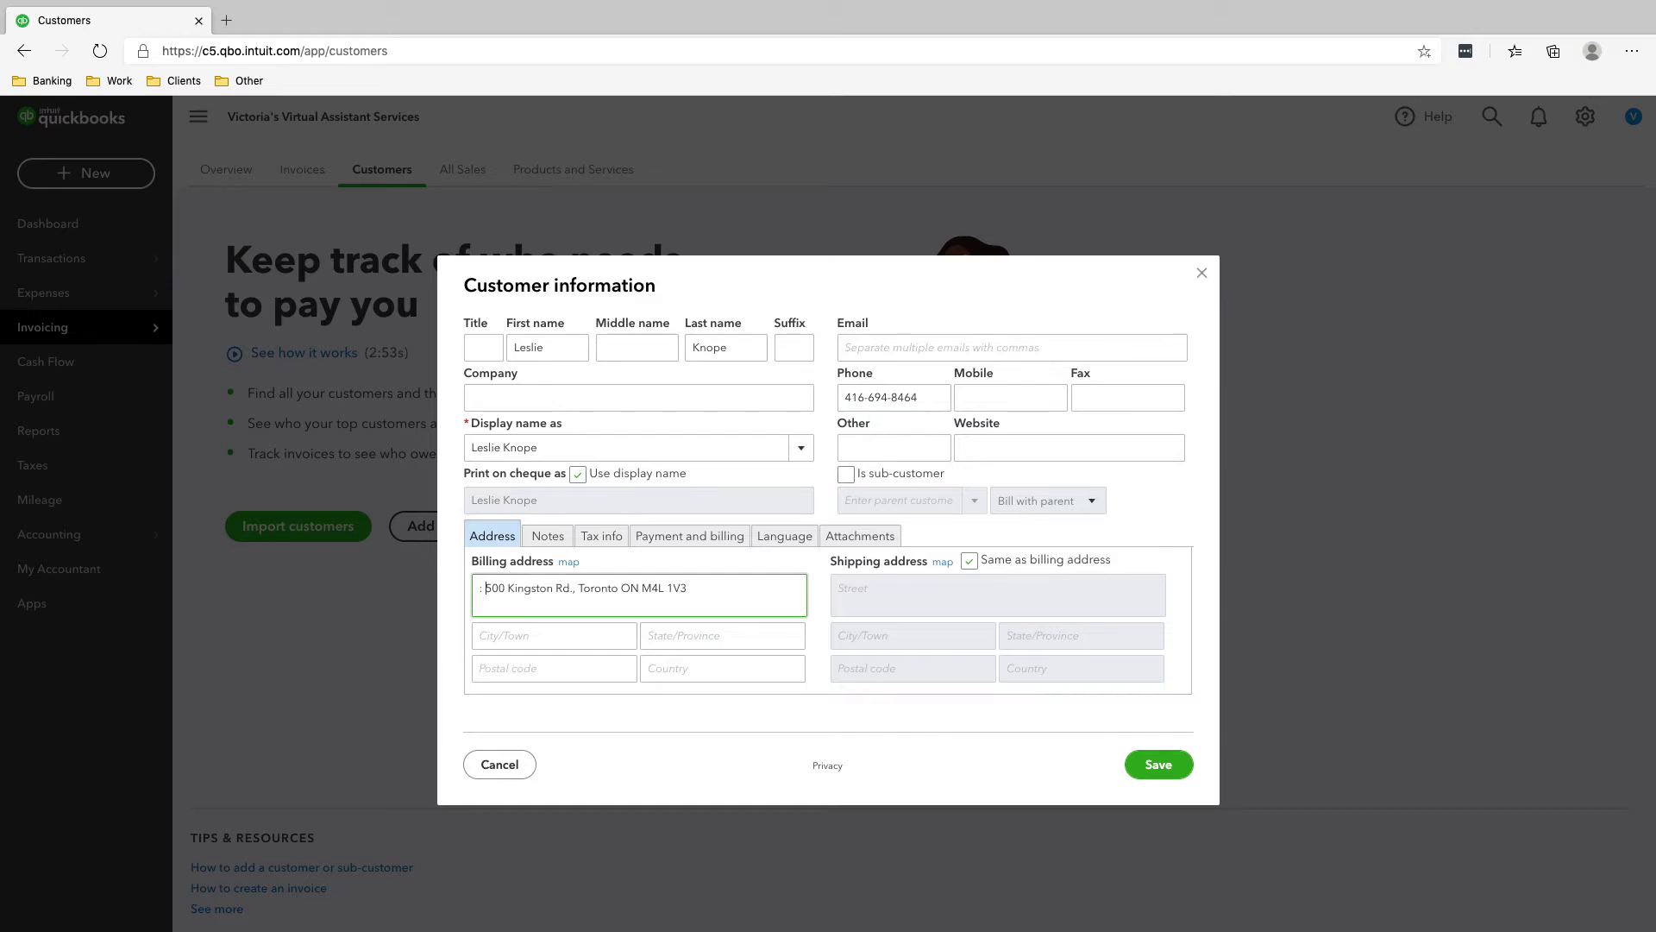
pyautogui.hotkey('shift', 'Home')
pyautogui.press('BackSpace')
pyautogui.press('Tab')
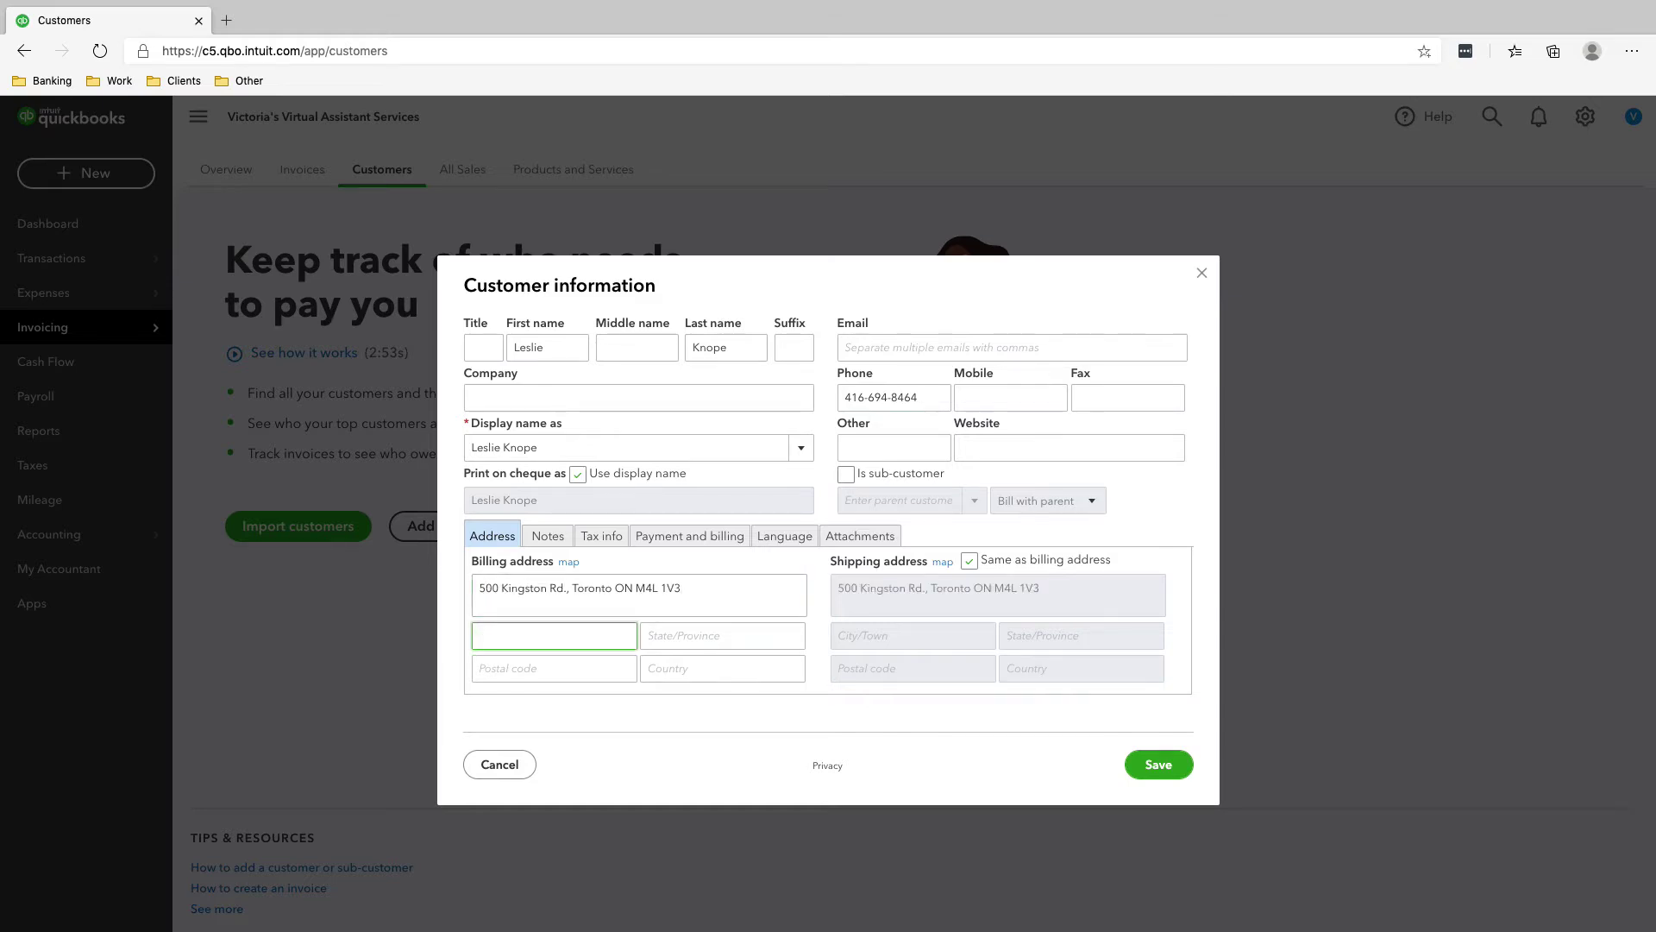
pyautogui.write('Toronto')
pyautogui.press('Tab')
pyautogui.write('Ontario')
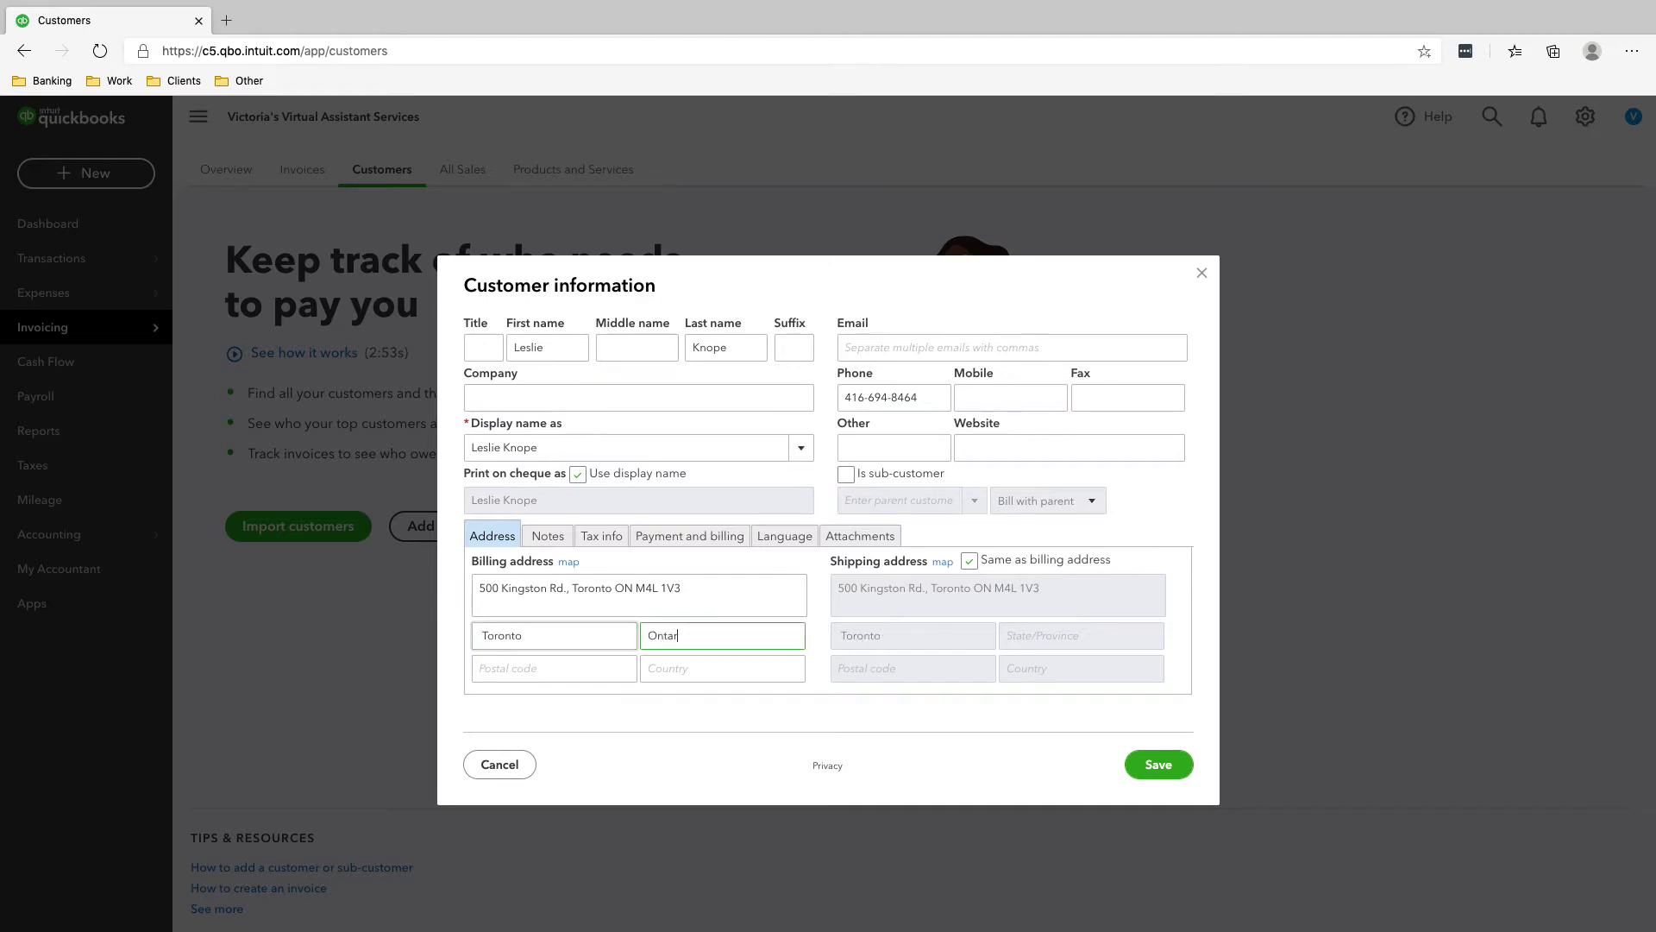
pyautogui.press('Tab')
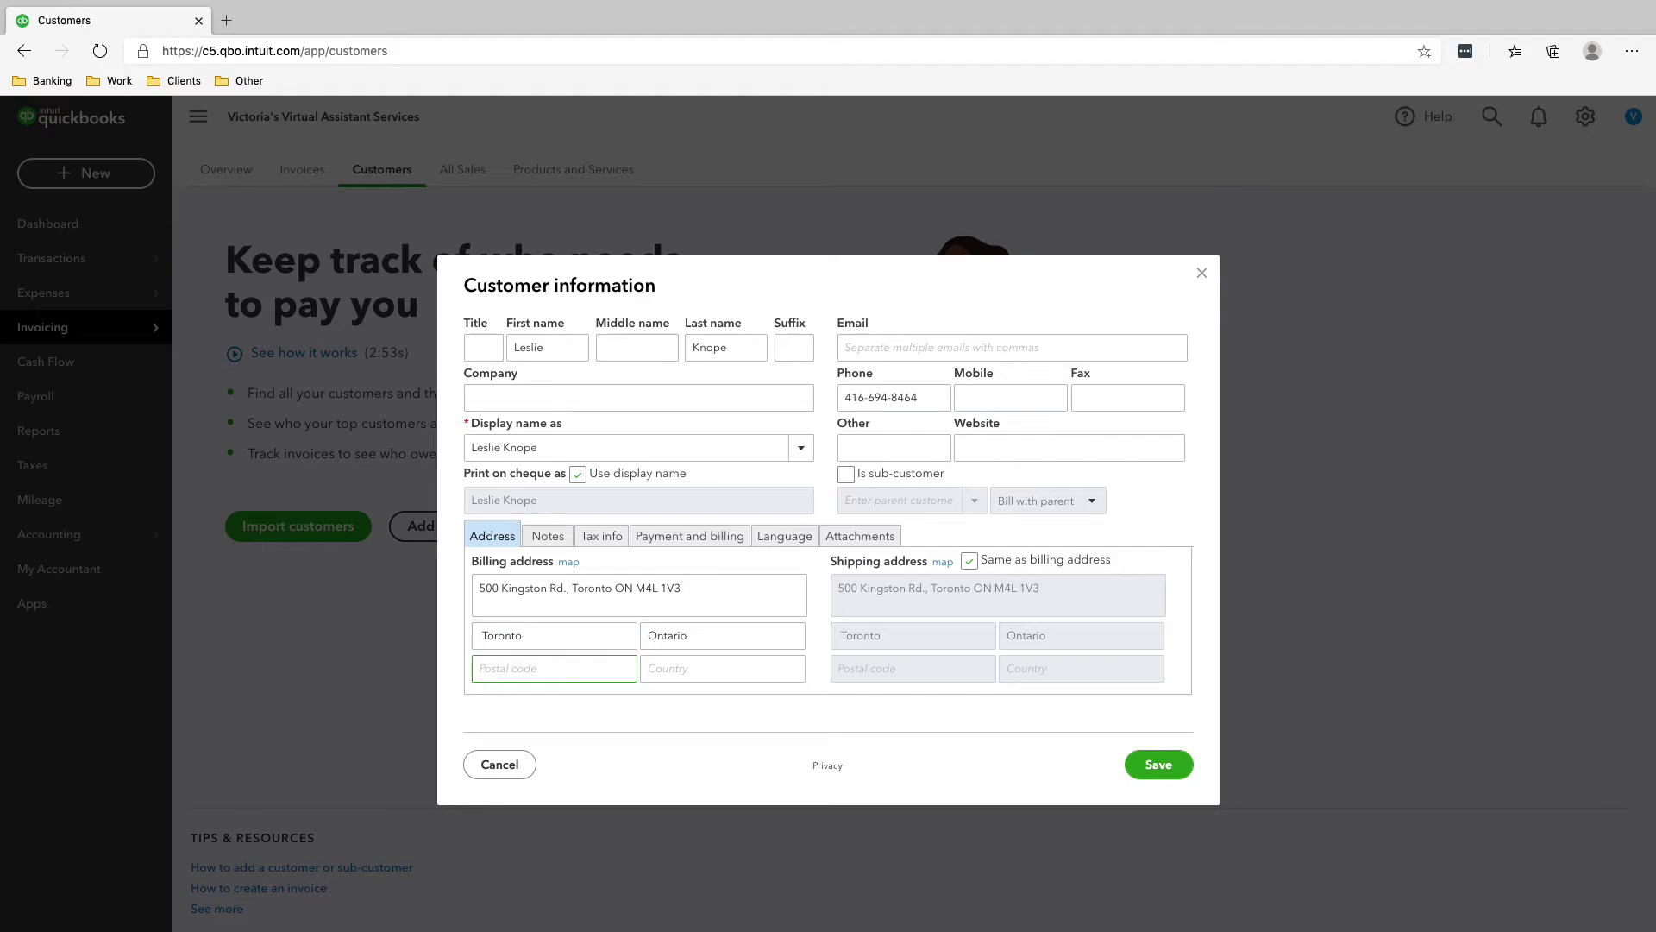
# - Move the postal code from the street line into Postal code and set country to Canada
pyautogui.hotkey('shift', 'Tab')
pyautogui.hotkey('shift', 'Tab')
pyautogui.hotkey('shift', 'Tab')
pyautogui.press('Right')
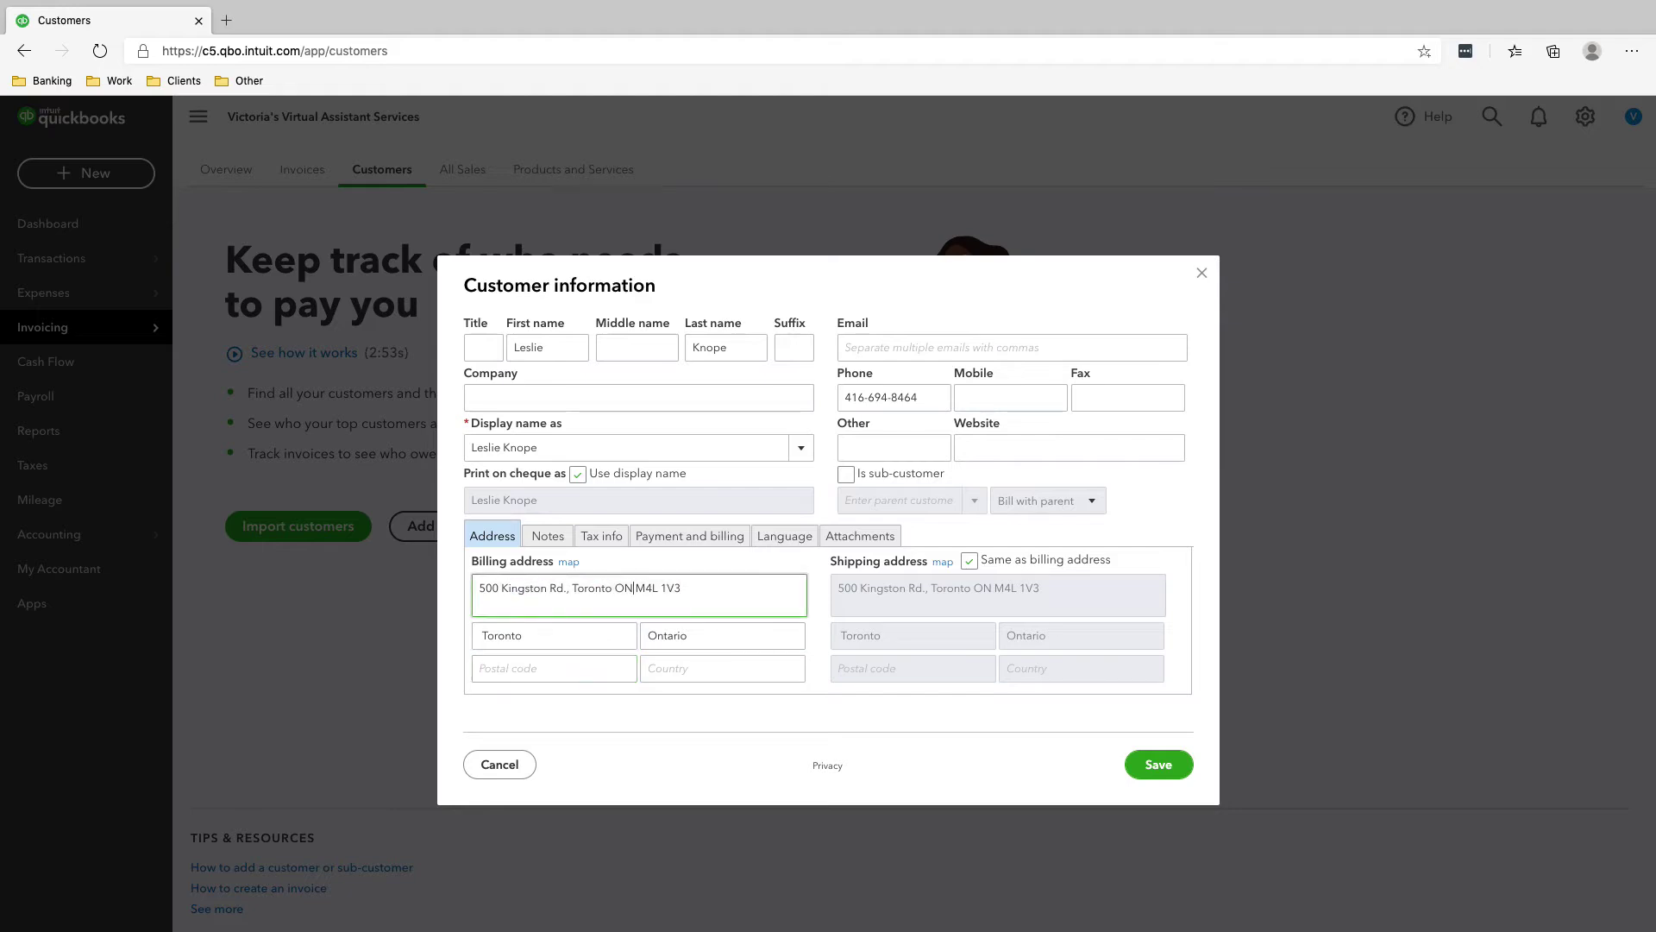
pyautogui.hotkey('alt', 'shift', 'Left')
pyautogui.hotkey('alt', 'shift', 'Left')
pyautogui.press('super+x')
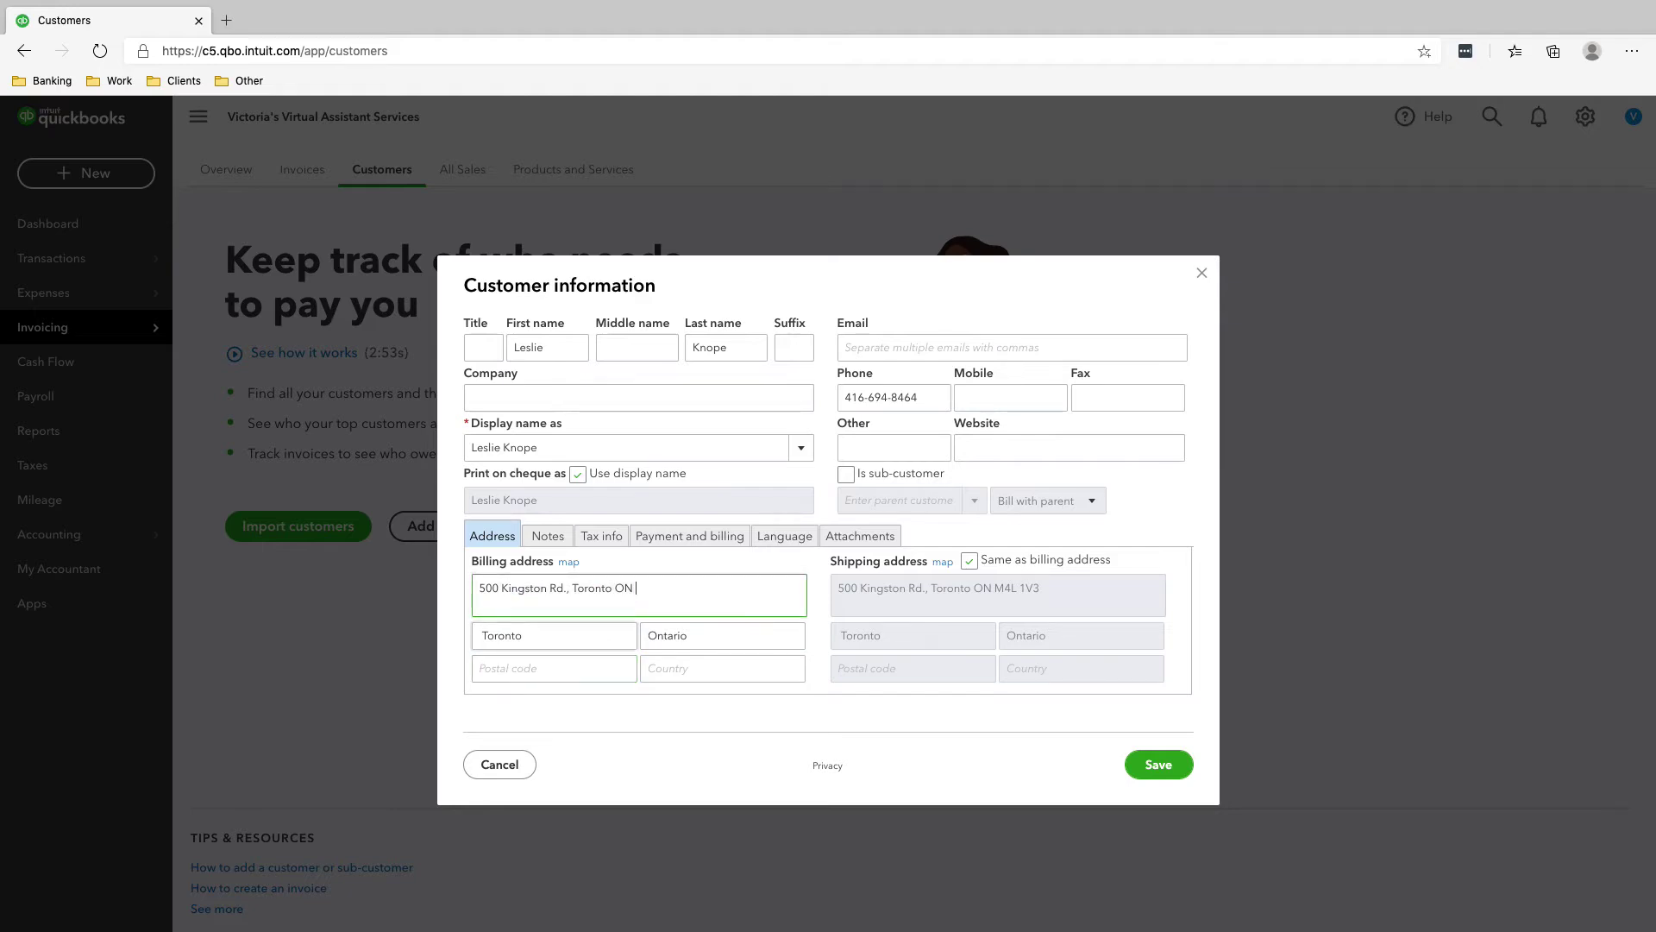
pyautogui.press('Tab')
pyautogui.press('Tab')
pyautogui.press('Tab')
pyautogui.press('super+v')
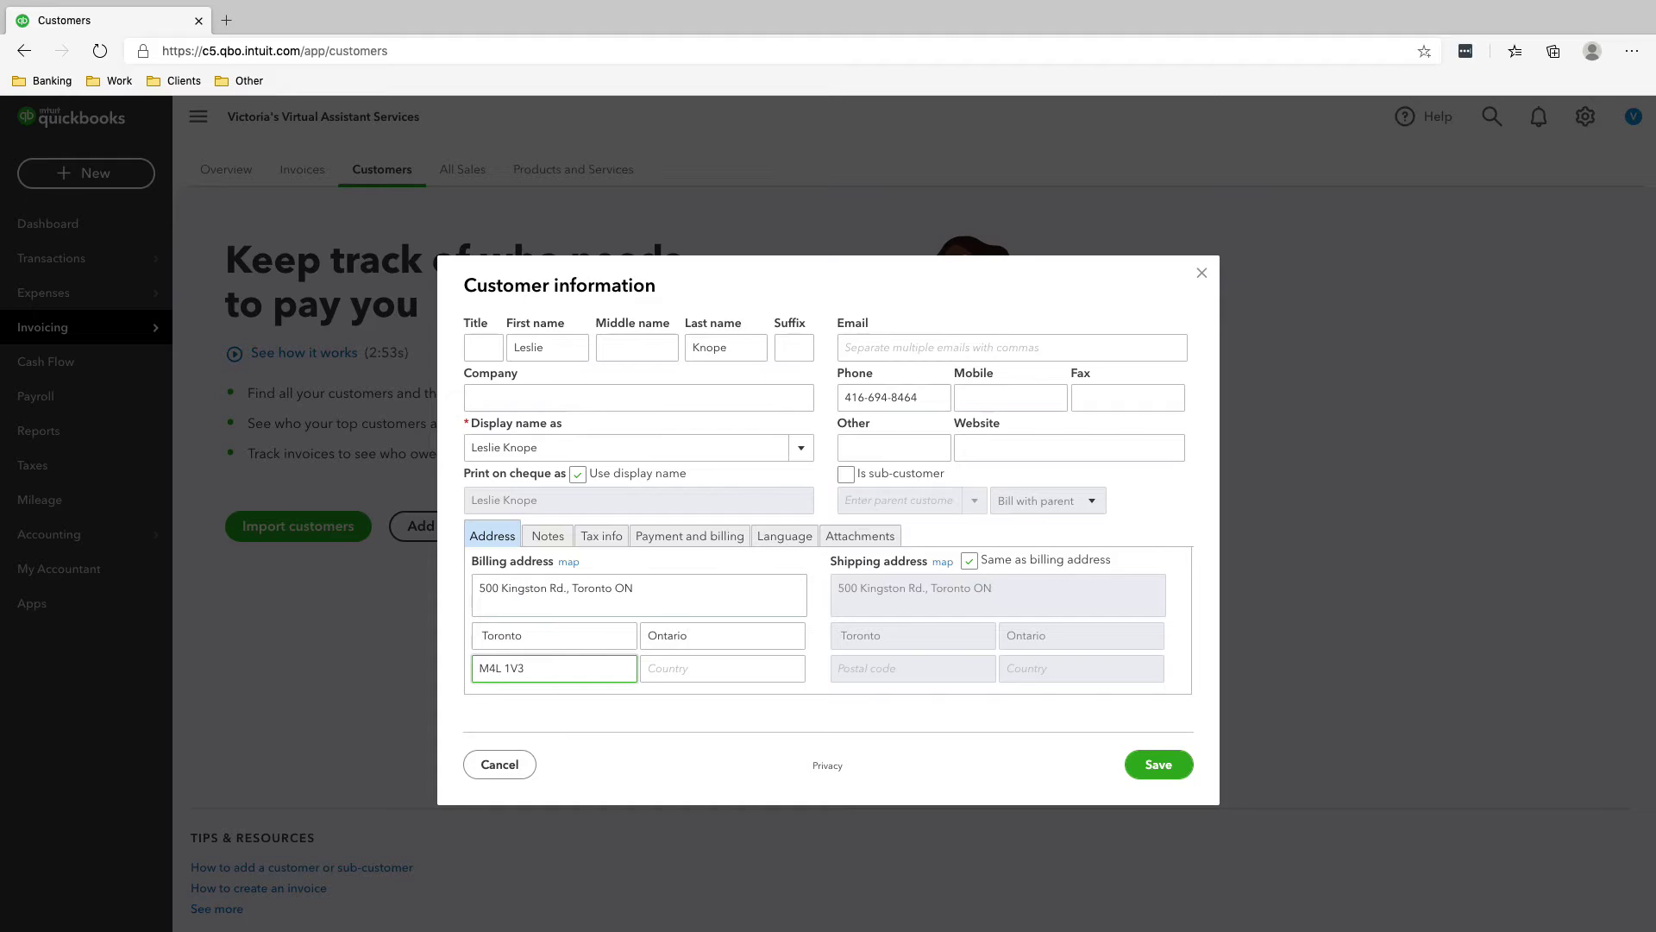
pyautogui.press('Tab')
pyautogui.write('Cana')
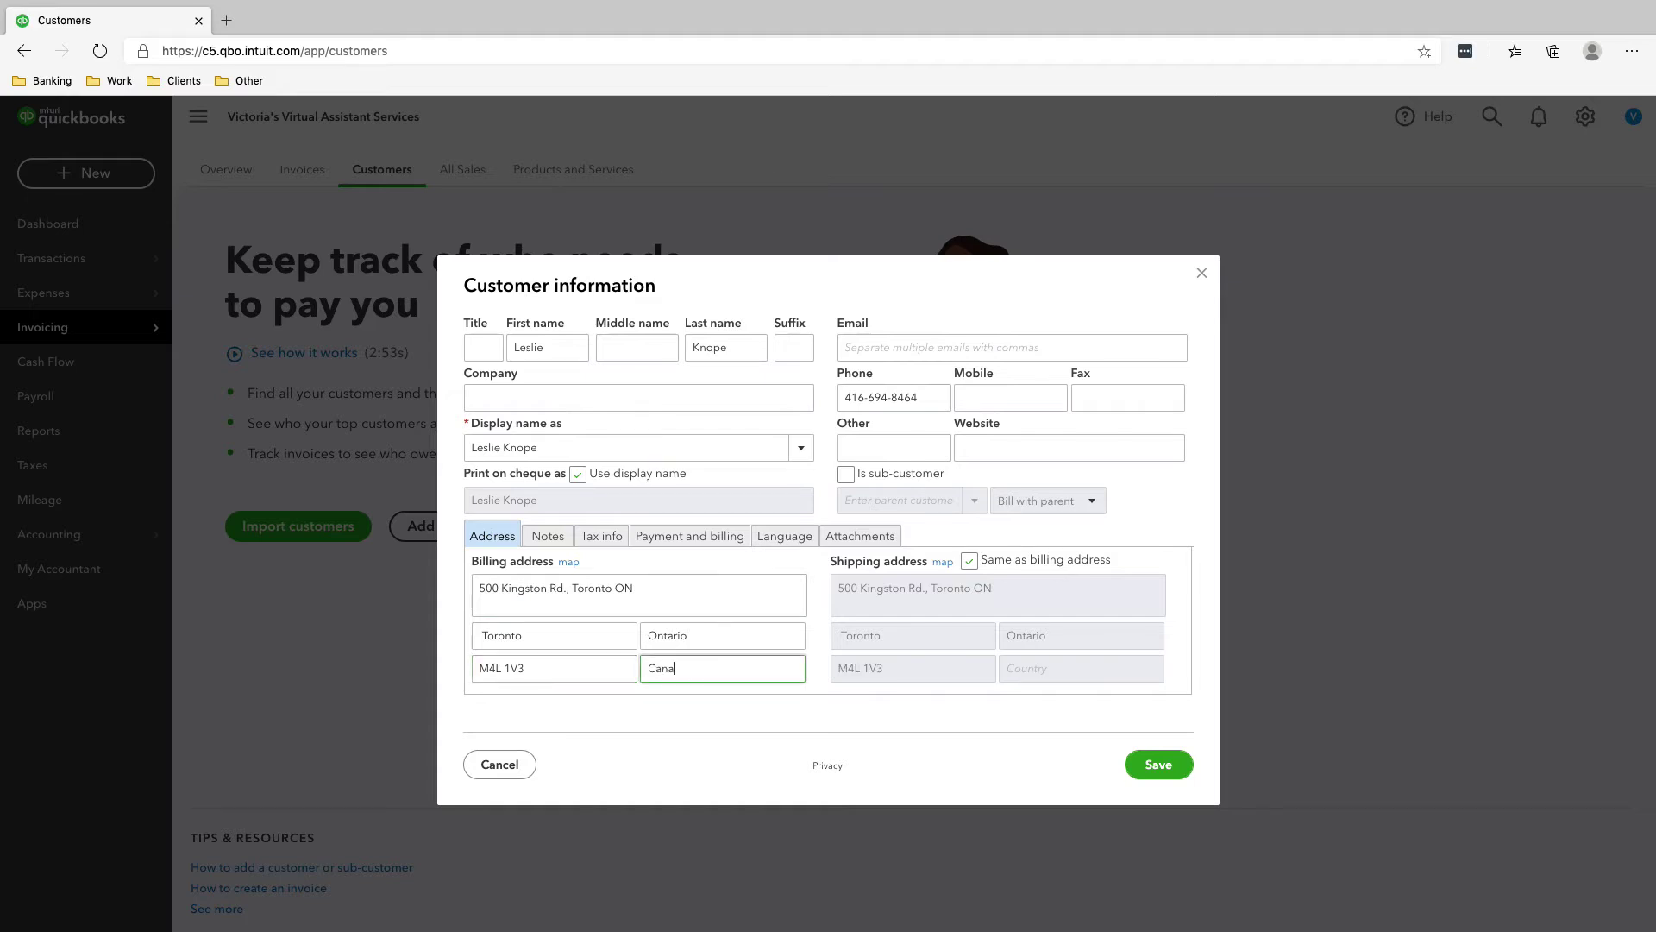
pyautogui.write('da')
# - Remove the duplicated city and province from the billing street line
pyautogui.hotkey('shift', 'Tab')
pyautogui.hotkey('shift', 'Tab')
pyautogui.hotkey('shift', 'Tab')
pyautogui.hotkey('shift', 'Tab')
pyautogui.press('Right')
pyautogui.hotkey('alt', 'shift', 'Left')
pyautogui.hotkey('alt', 'shift', 'Left')
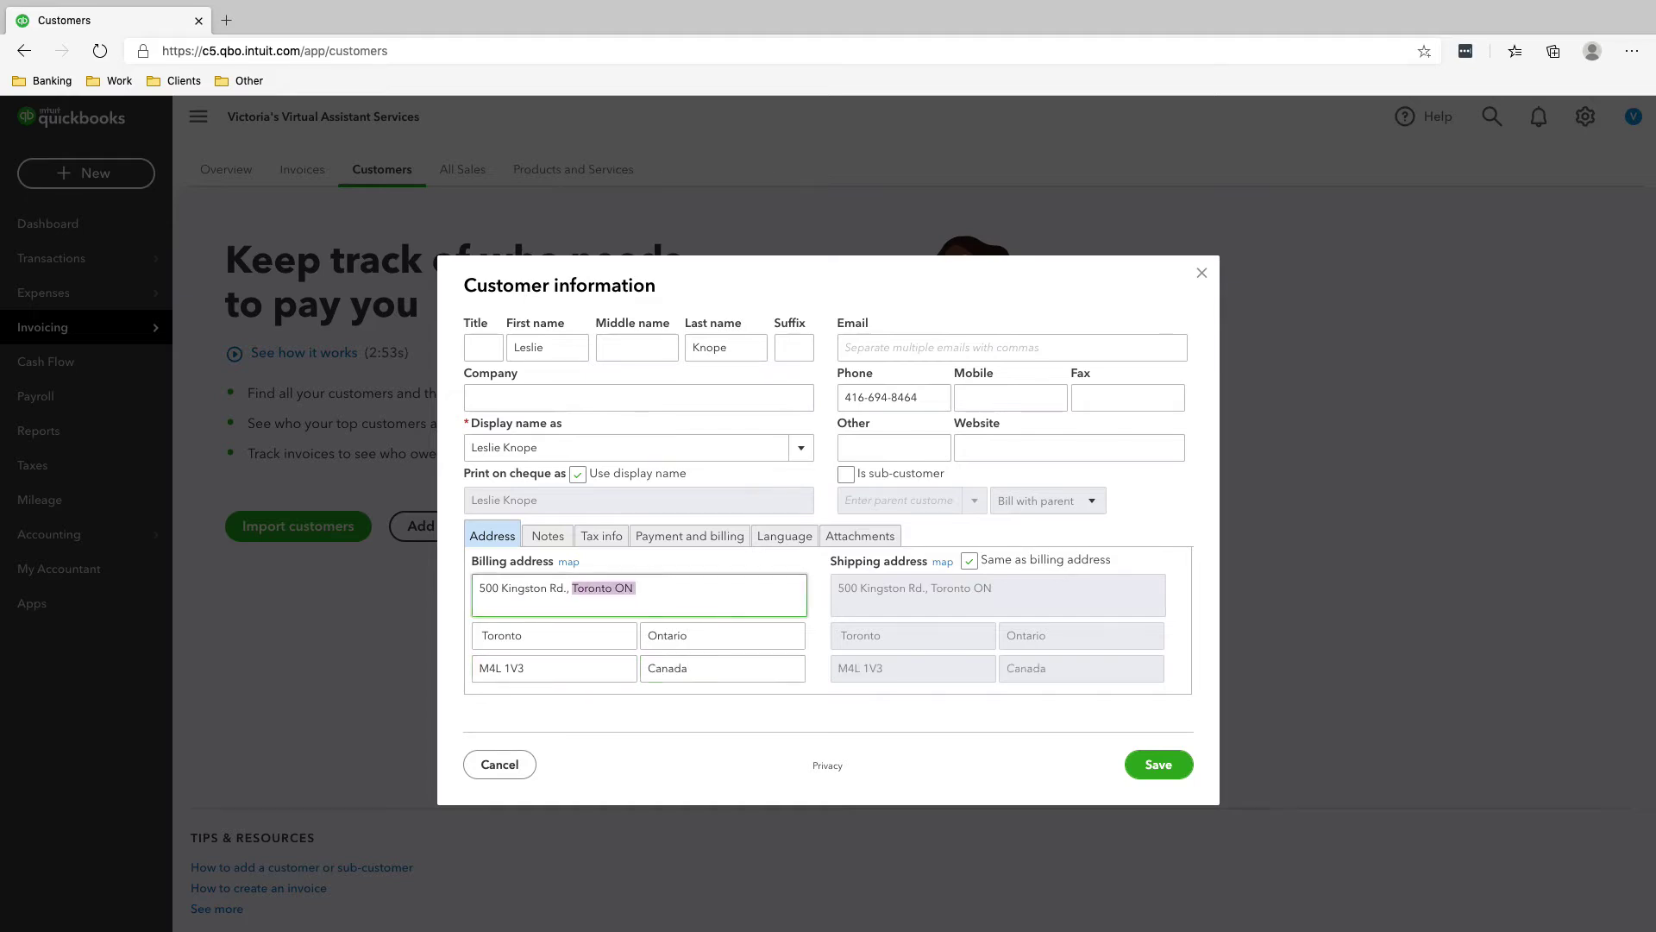
pyautogui.press('BackSpace')
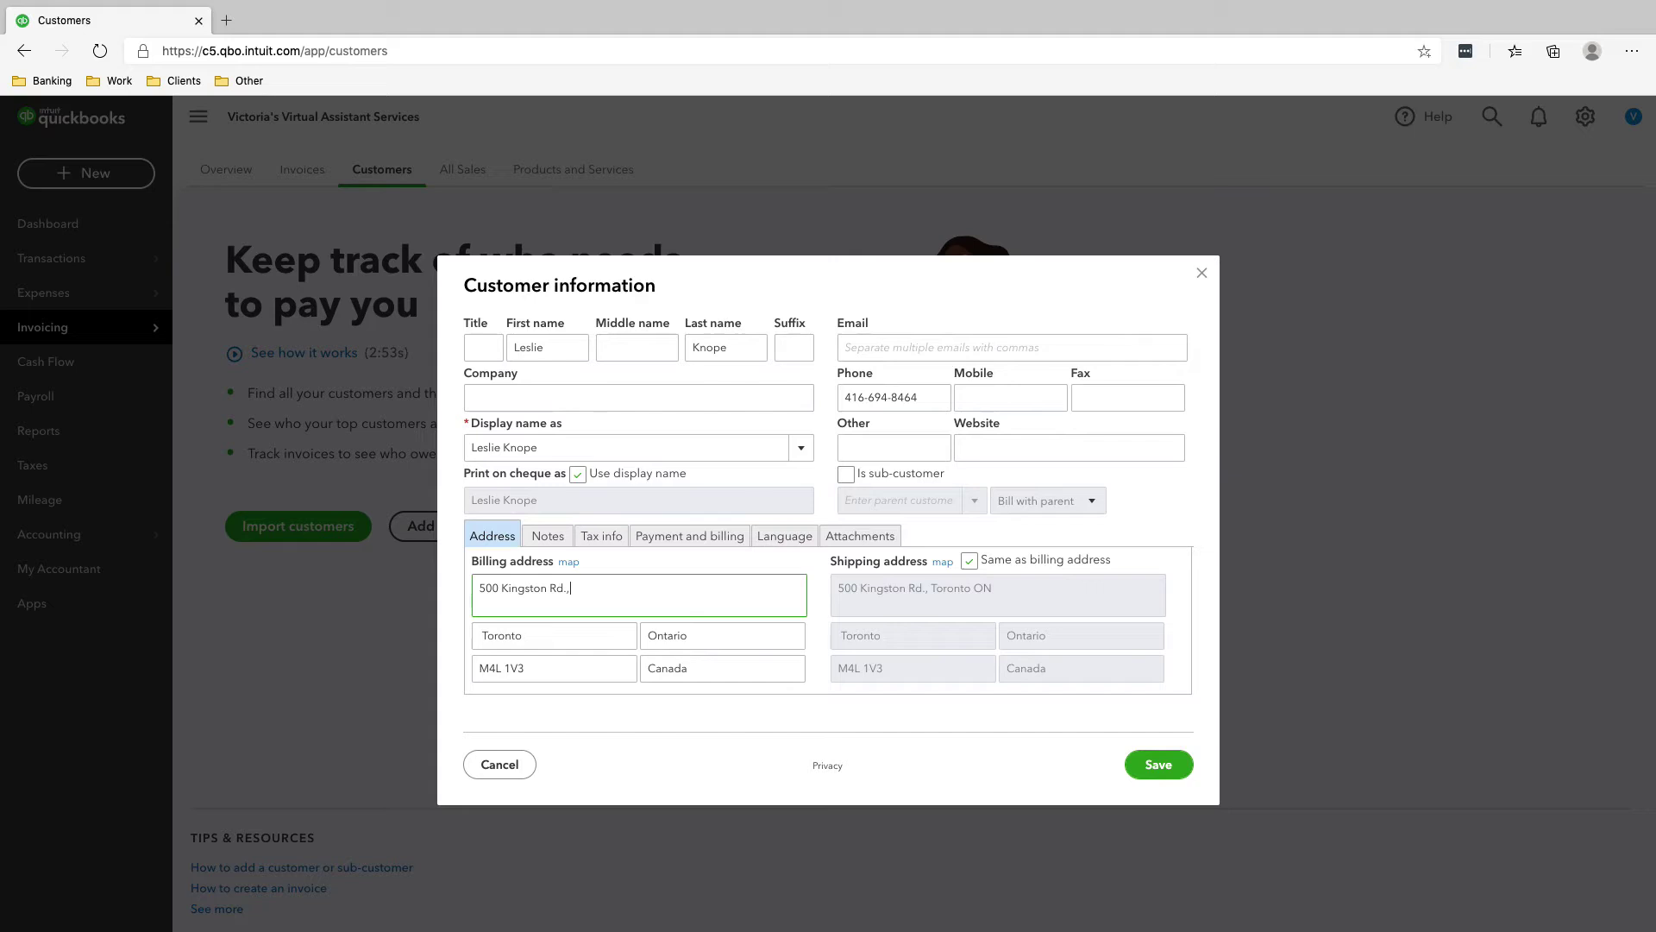
pyautogui.press('super+Tab')
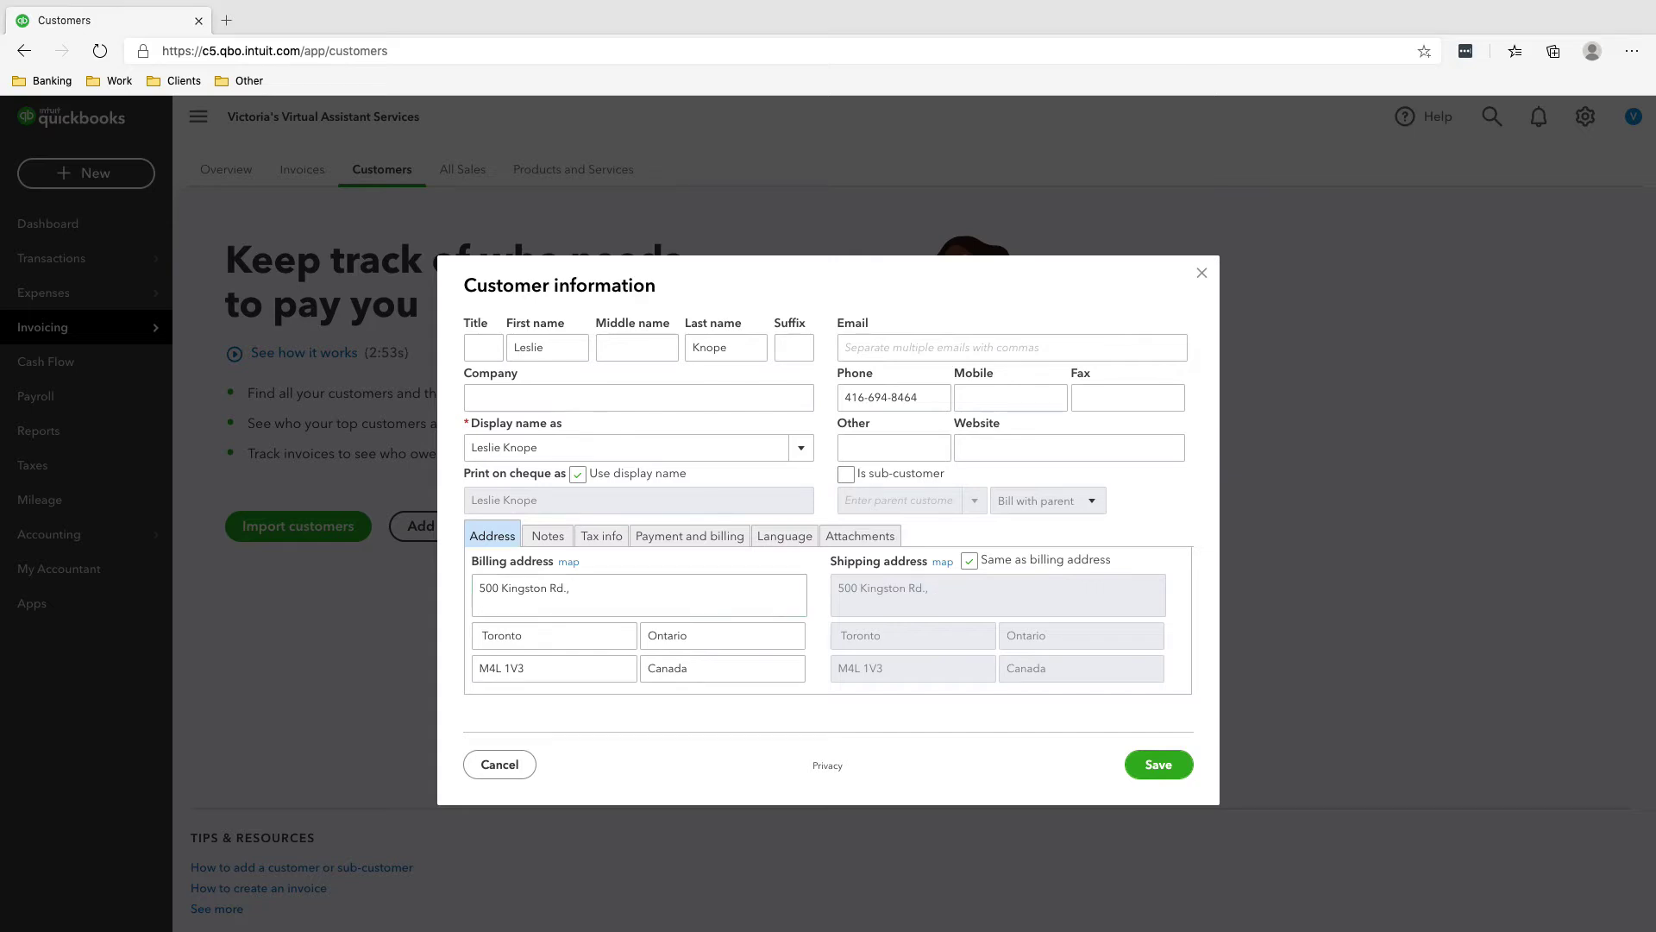
pyautogui.press('super+Tab')
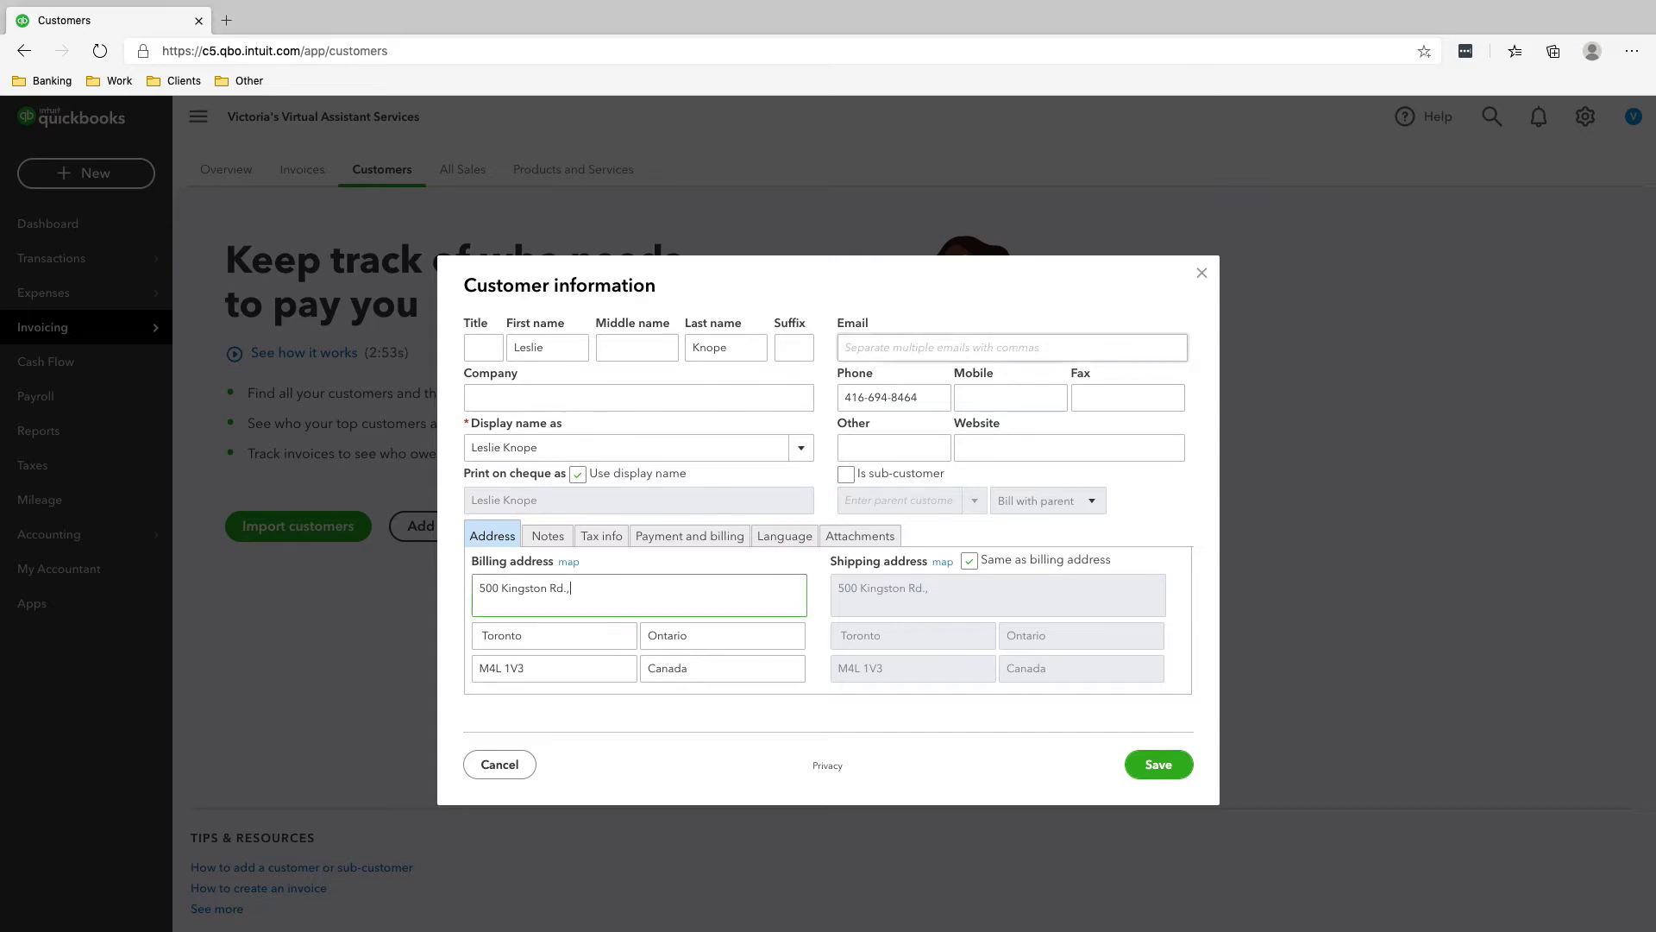
# - Paste the customer's e-mail and save the customer
pyautogui.click(1012, 347)
pyautogui.press('super+v')
pyautogui.click(1159, 764)
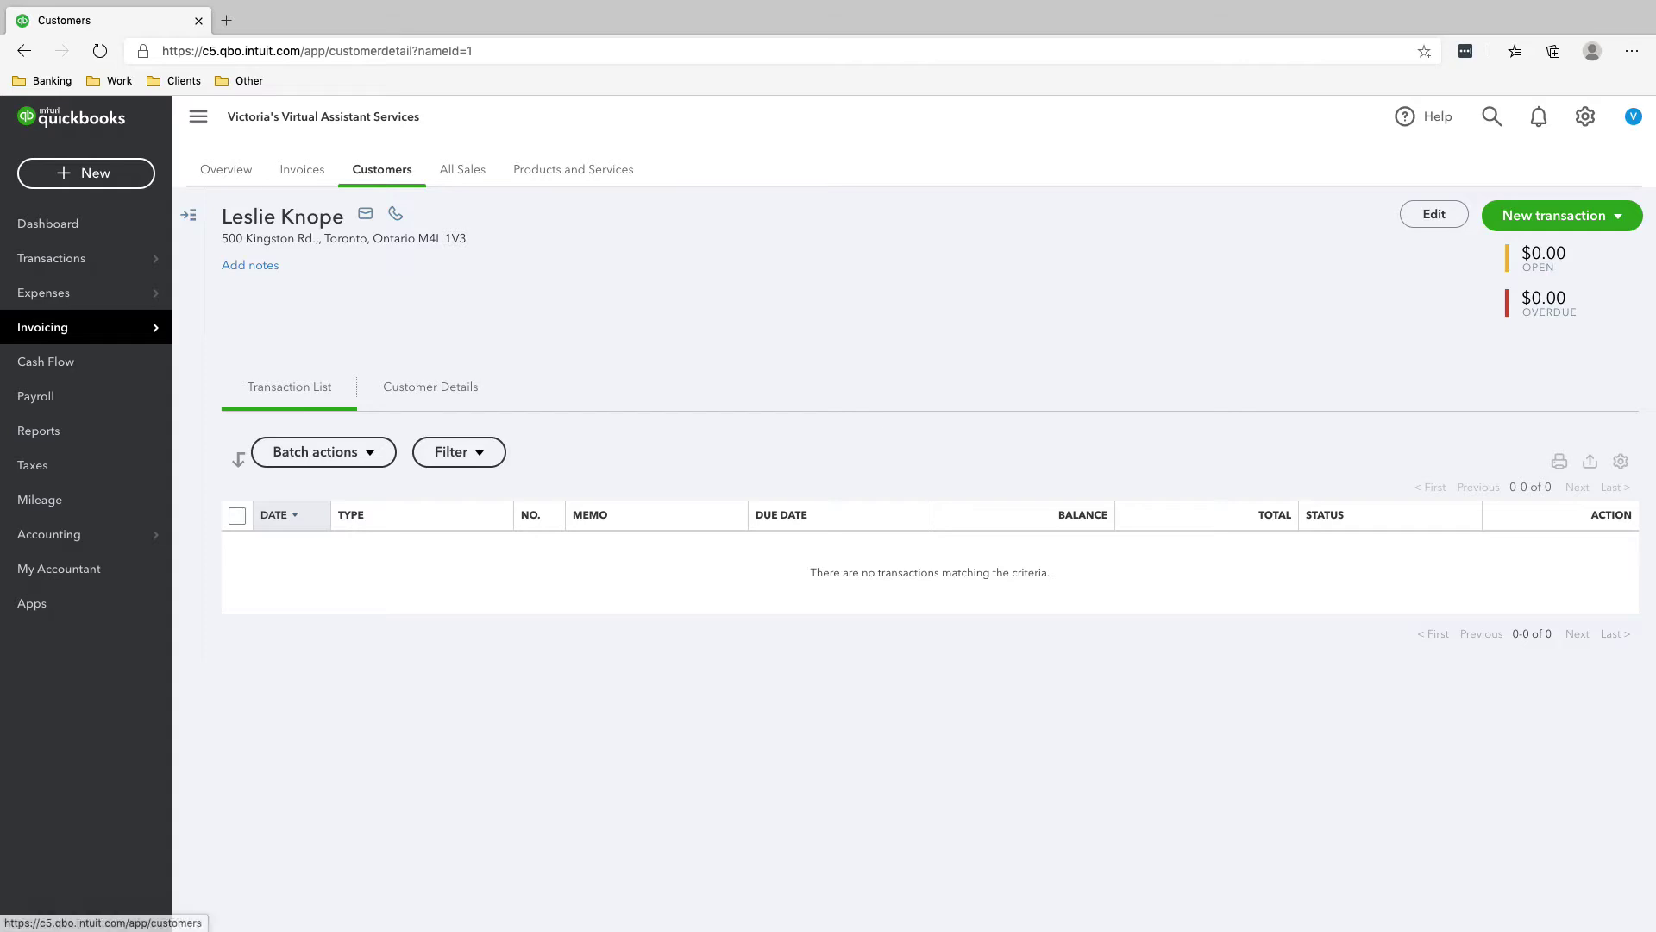
# - Return to the Customers list and start another new customer
pyautogui.click(382, 169)
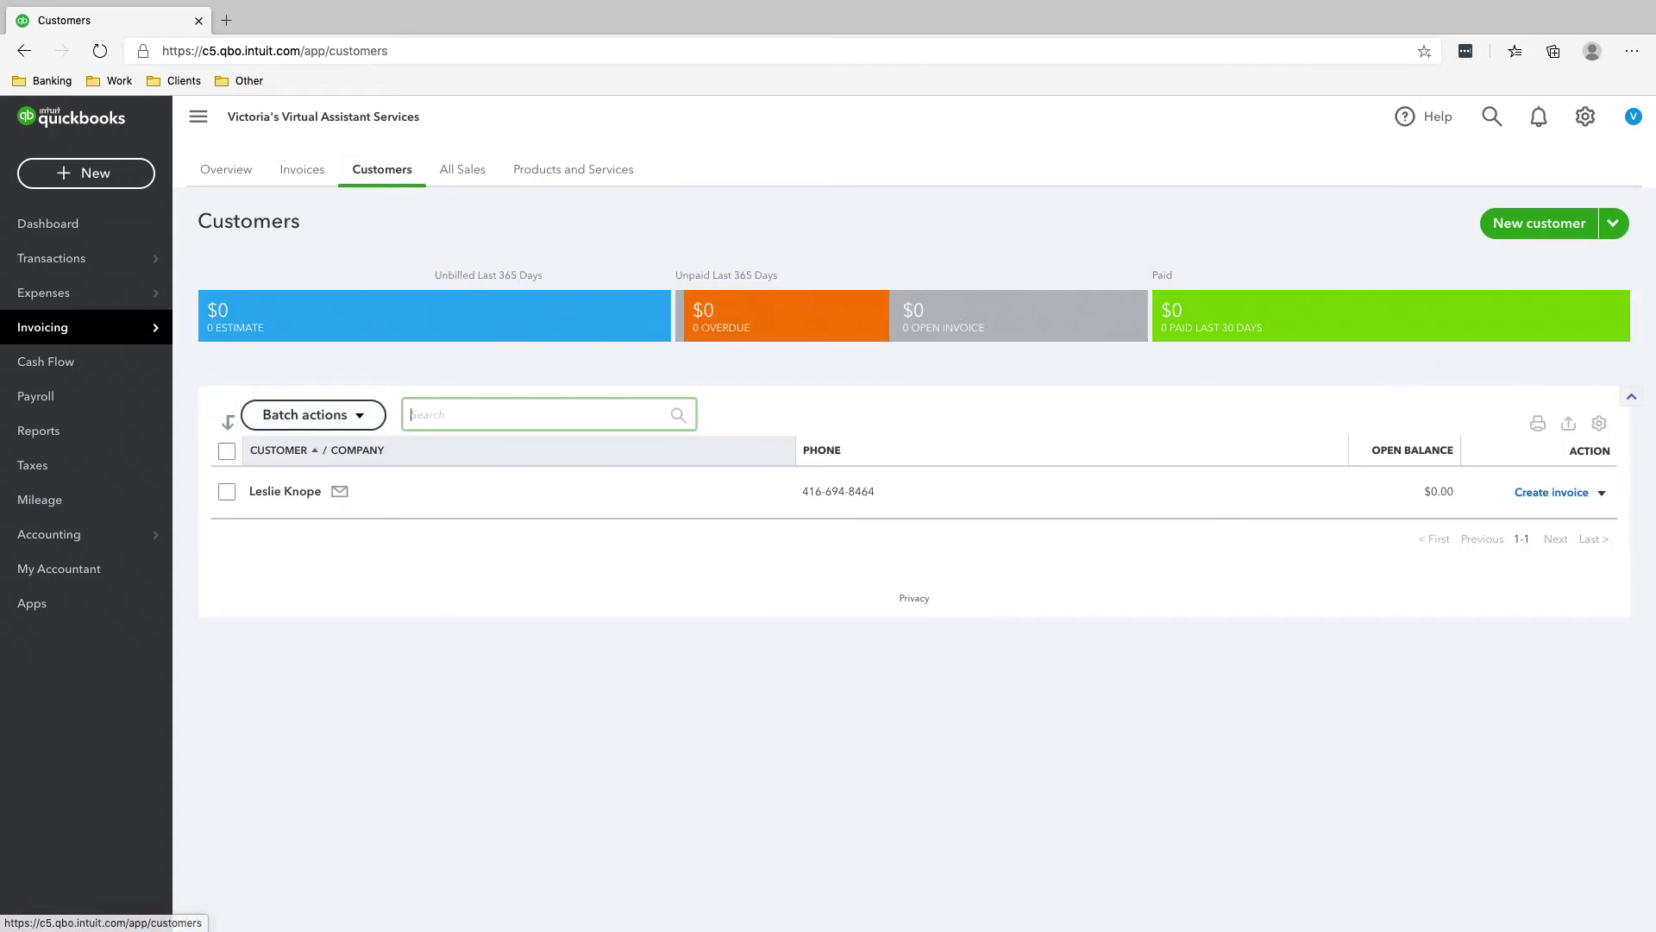
pyautogui.click(1539, 223)
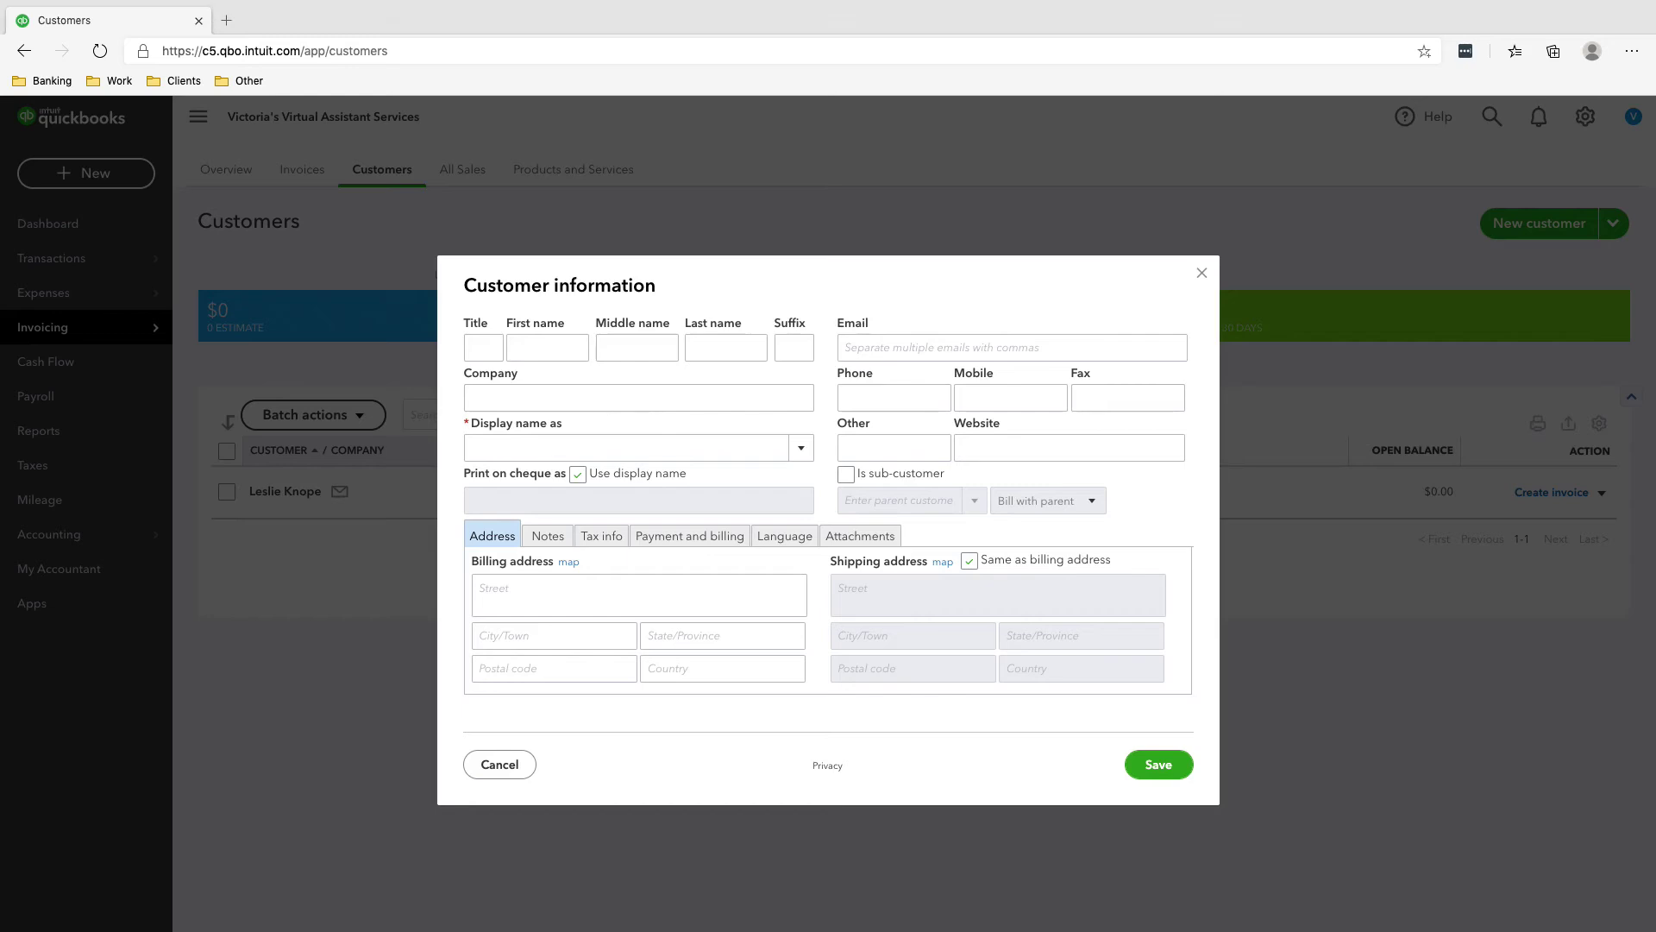
# - Enter the second customer's first and last name
pyautogui.click(547, 347)
pyautogui.write('Ben')
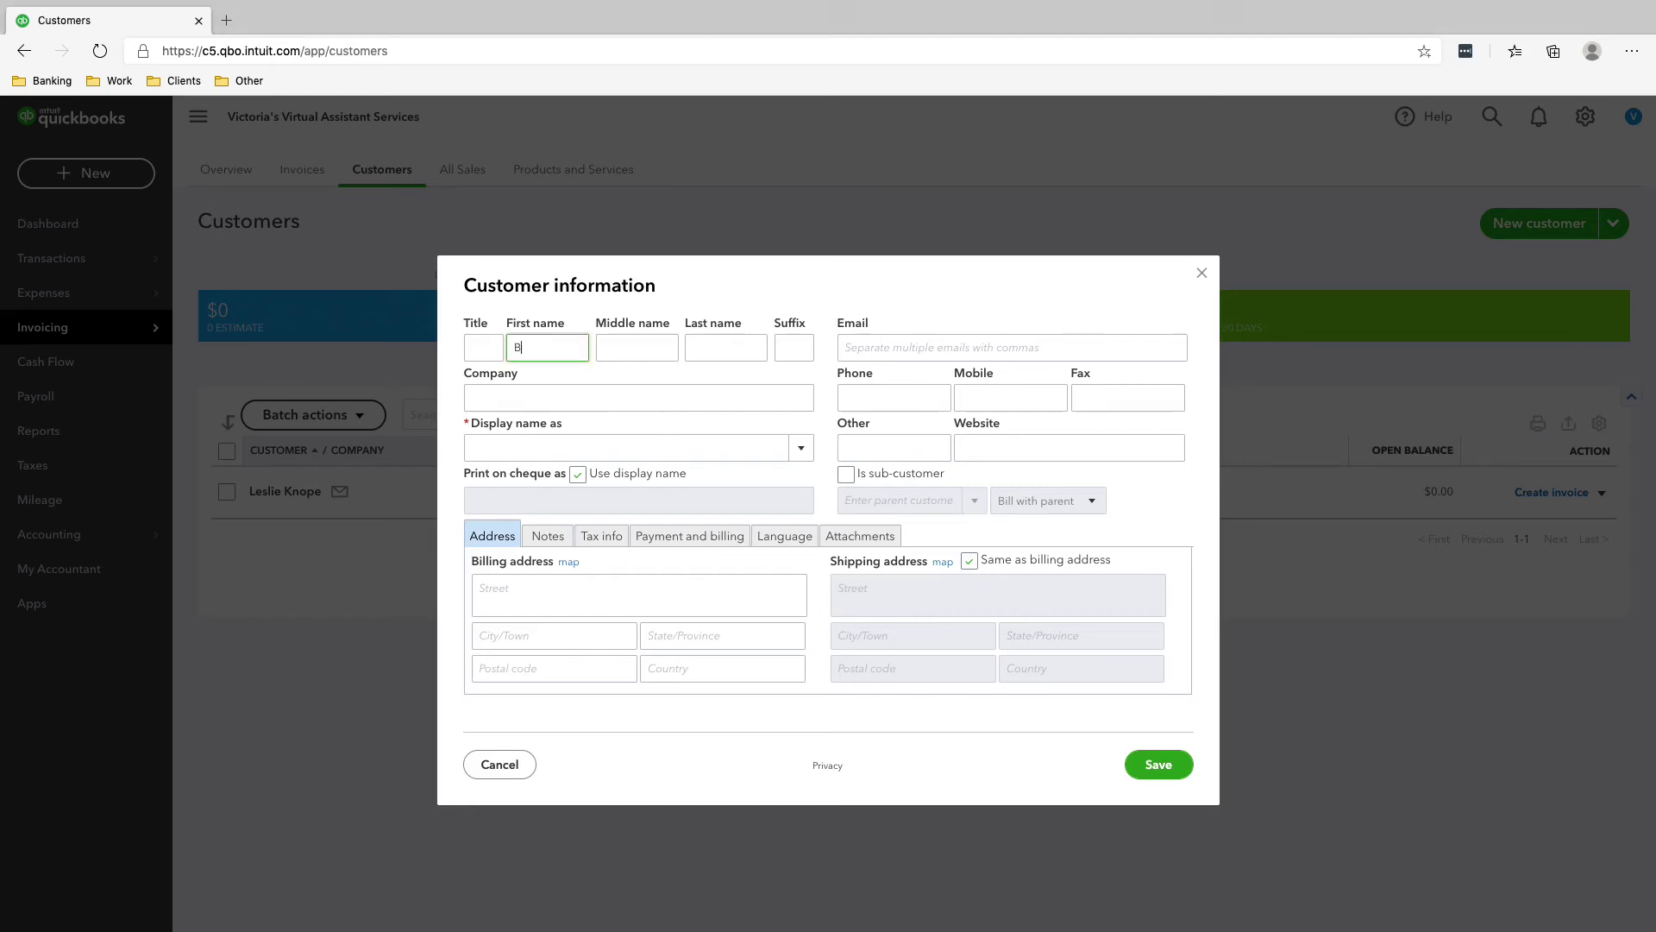
pyautogui.press('Tab')
pyautogui.press('Tab')
pyautogui.write('Wyatt')
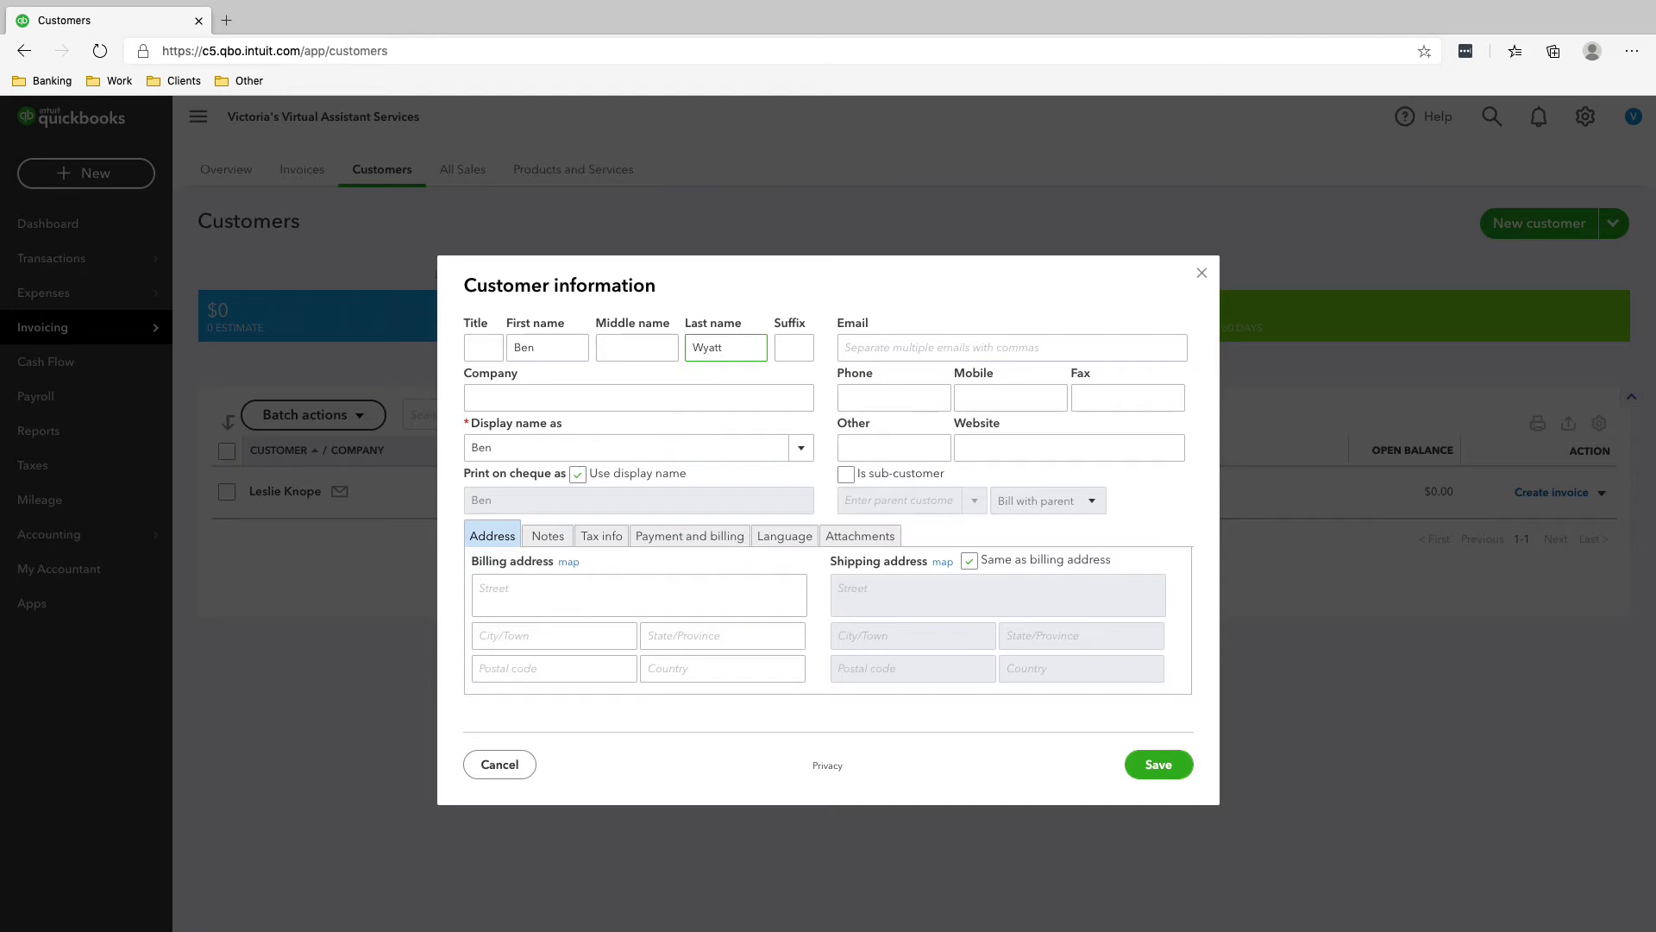
pyautogui.hotkey('alt', 'Tab')
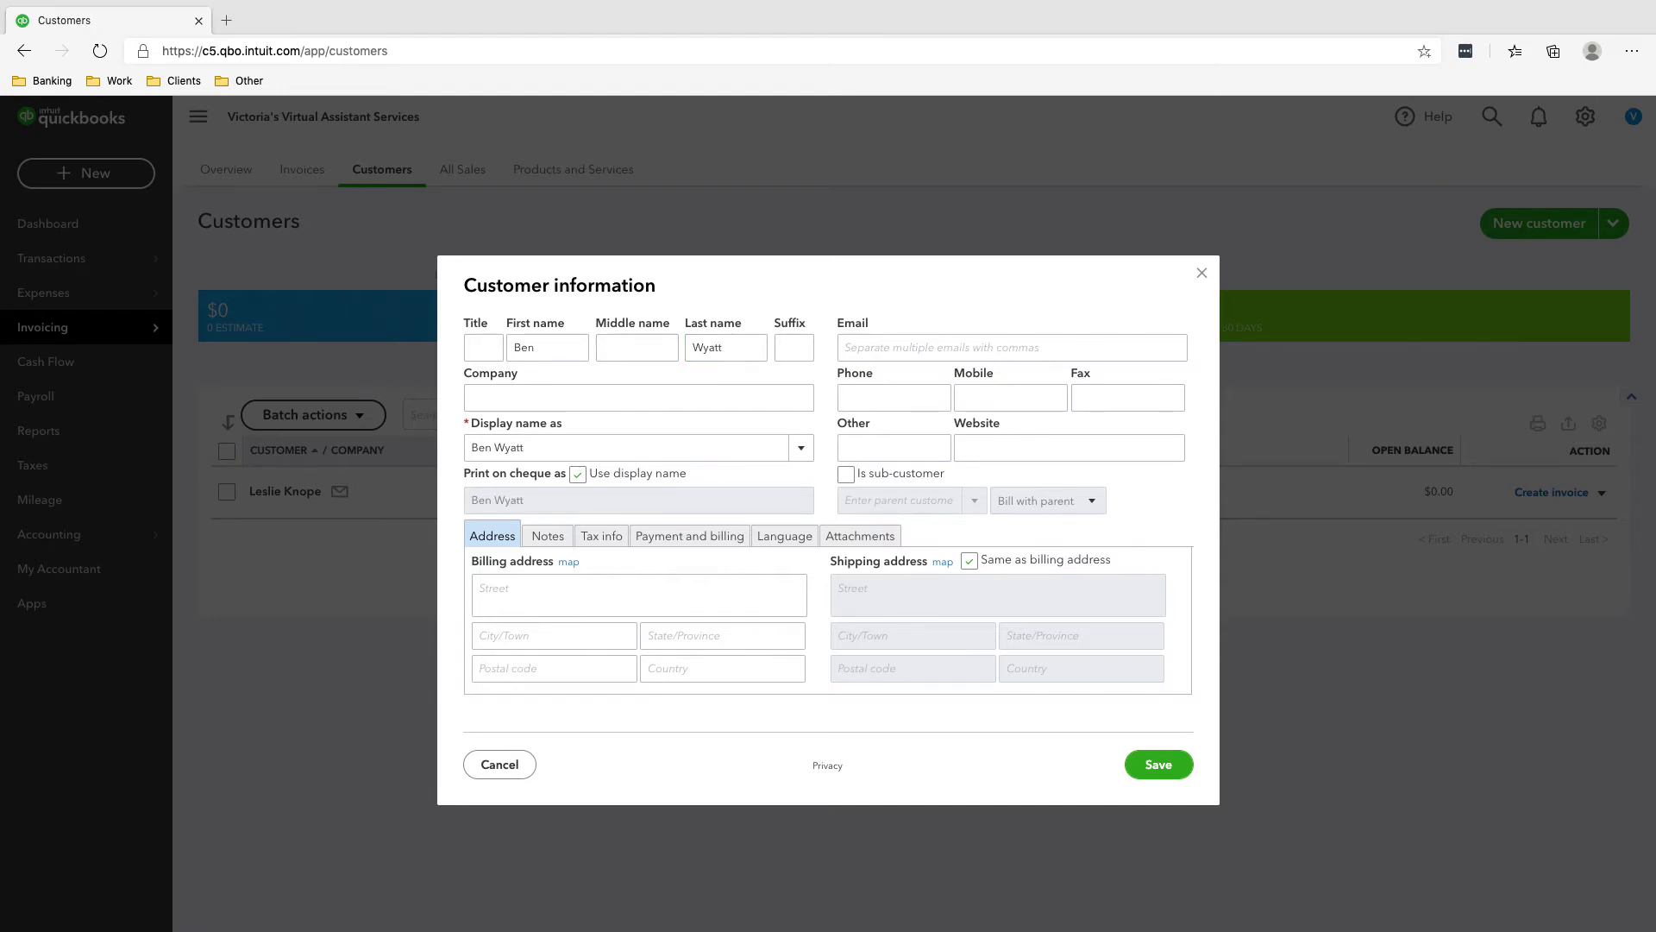
# - Paste the customer's phone number and e-mail, then select the billing street field
pyautogui.click(894, 397)
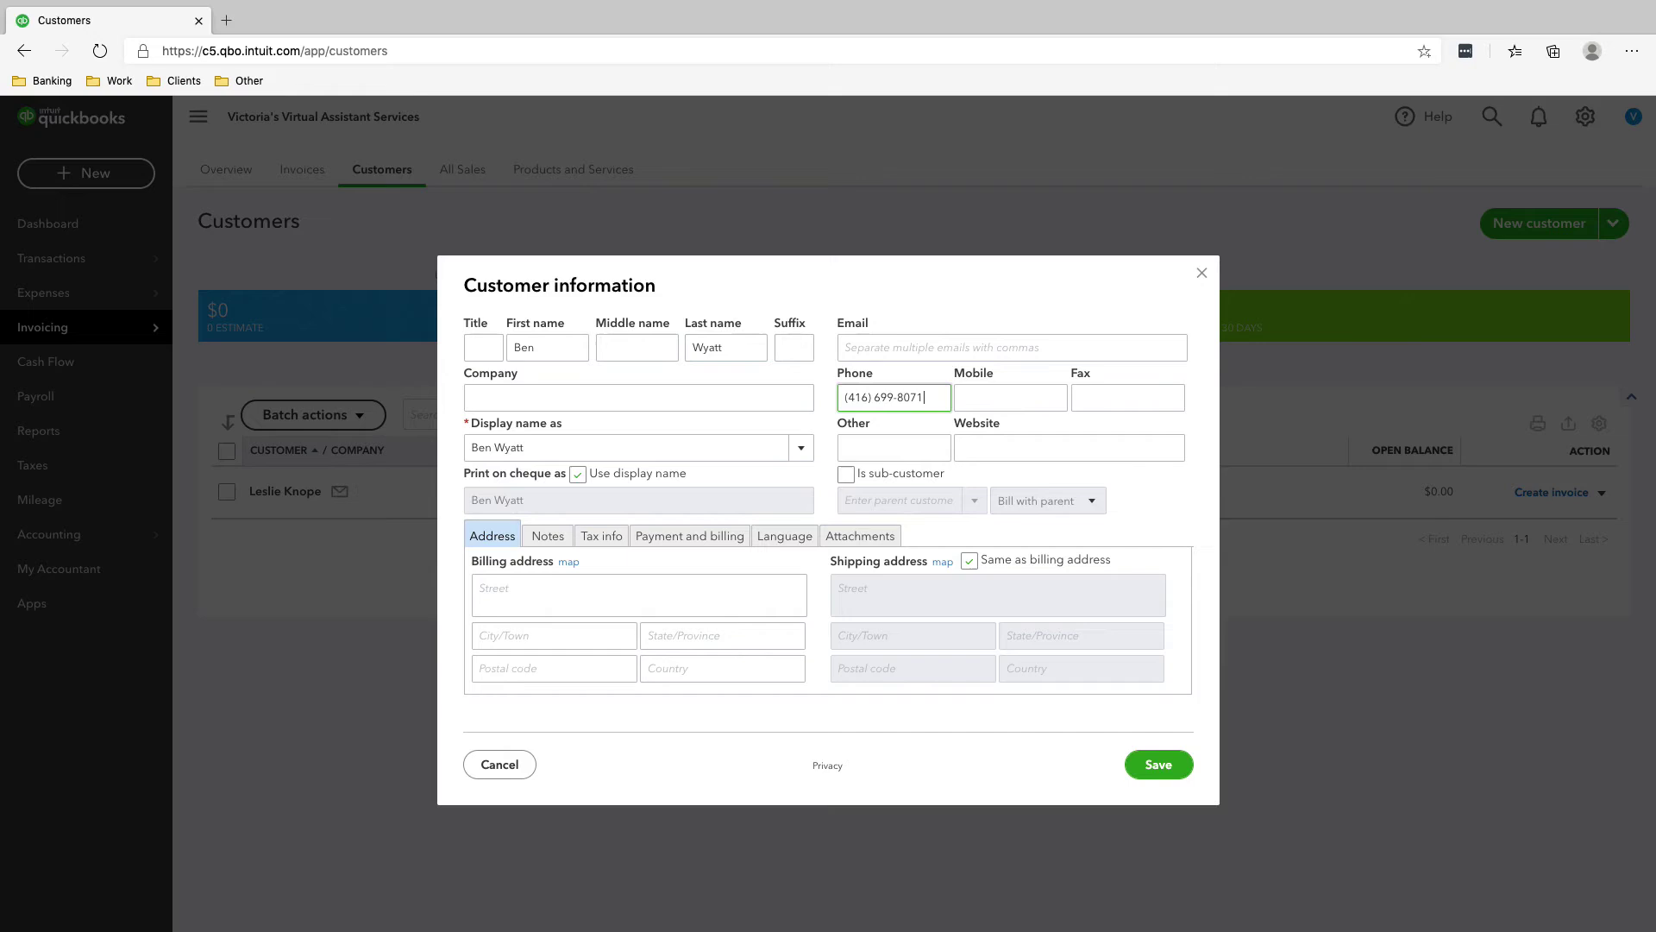
pyautogui.hotkey('alt', 'Tab')
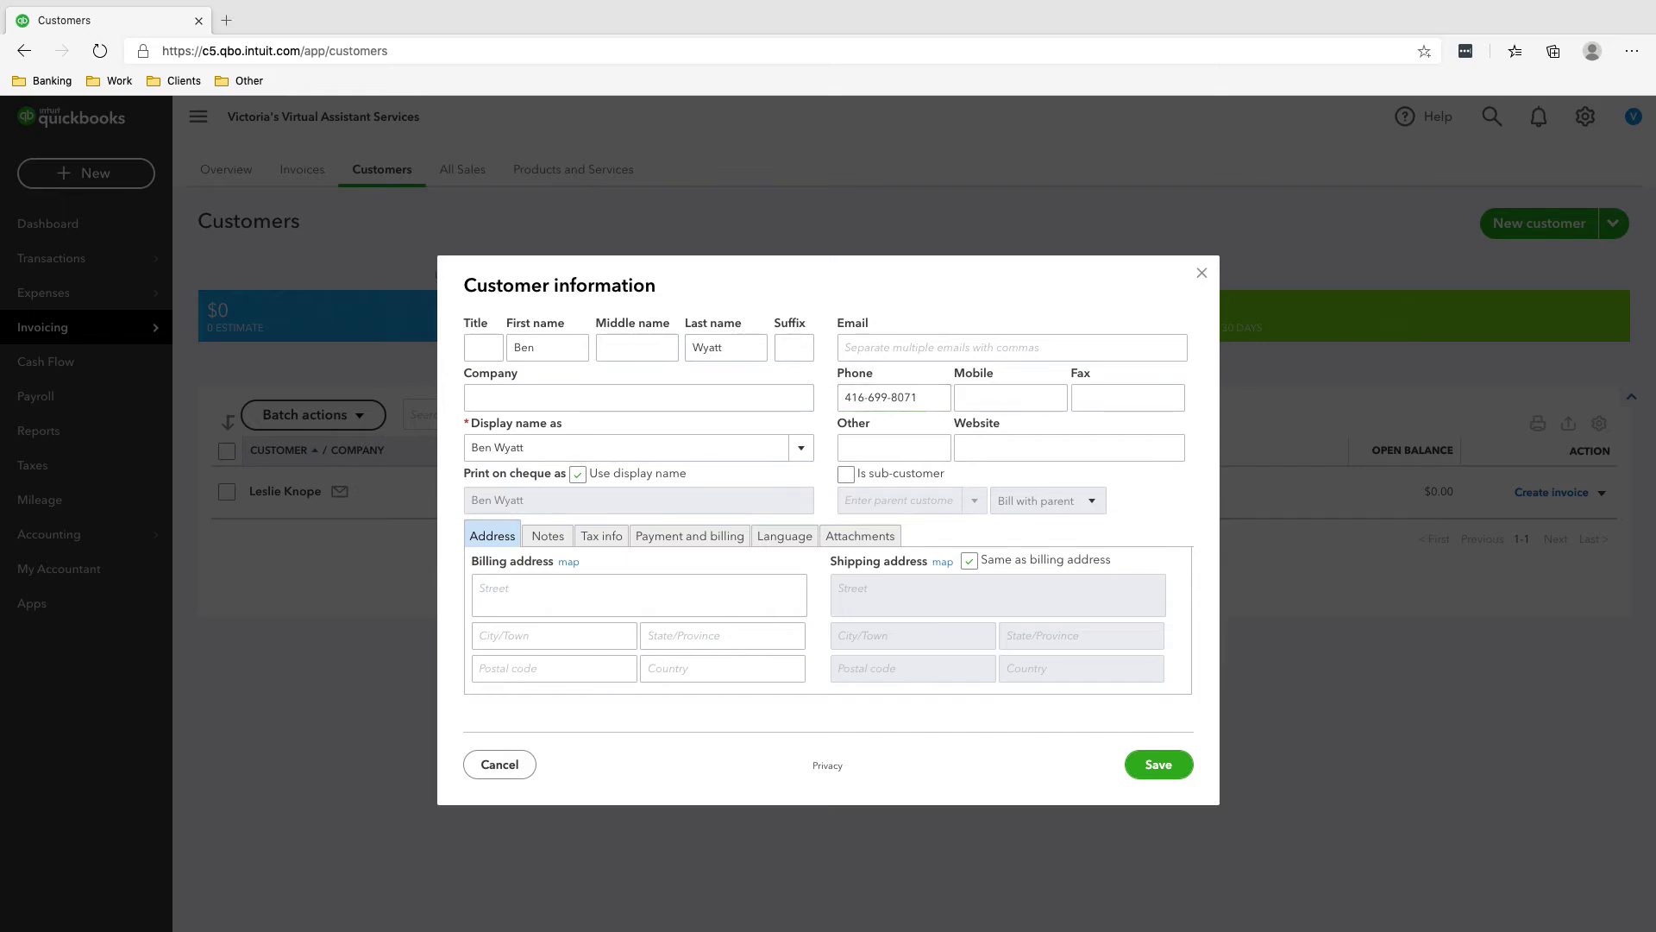
pyautogui.click(1012, 347)
pyautogui.hotkey('ctrl', 'v')
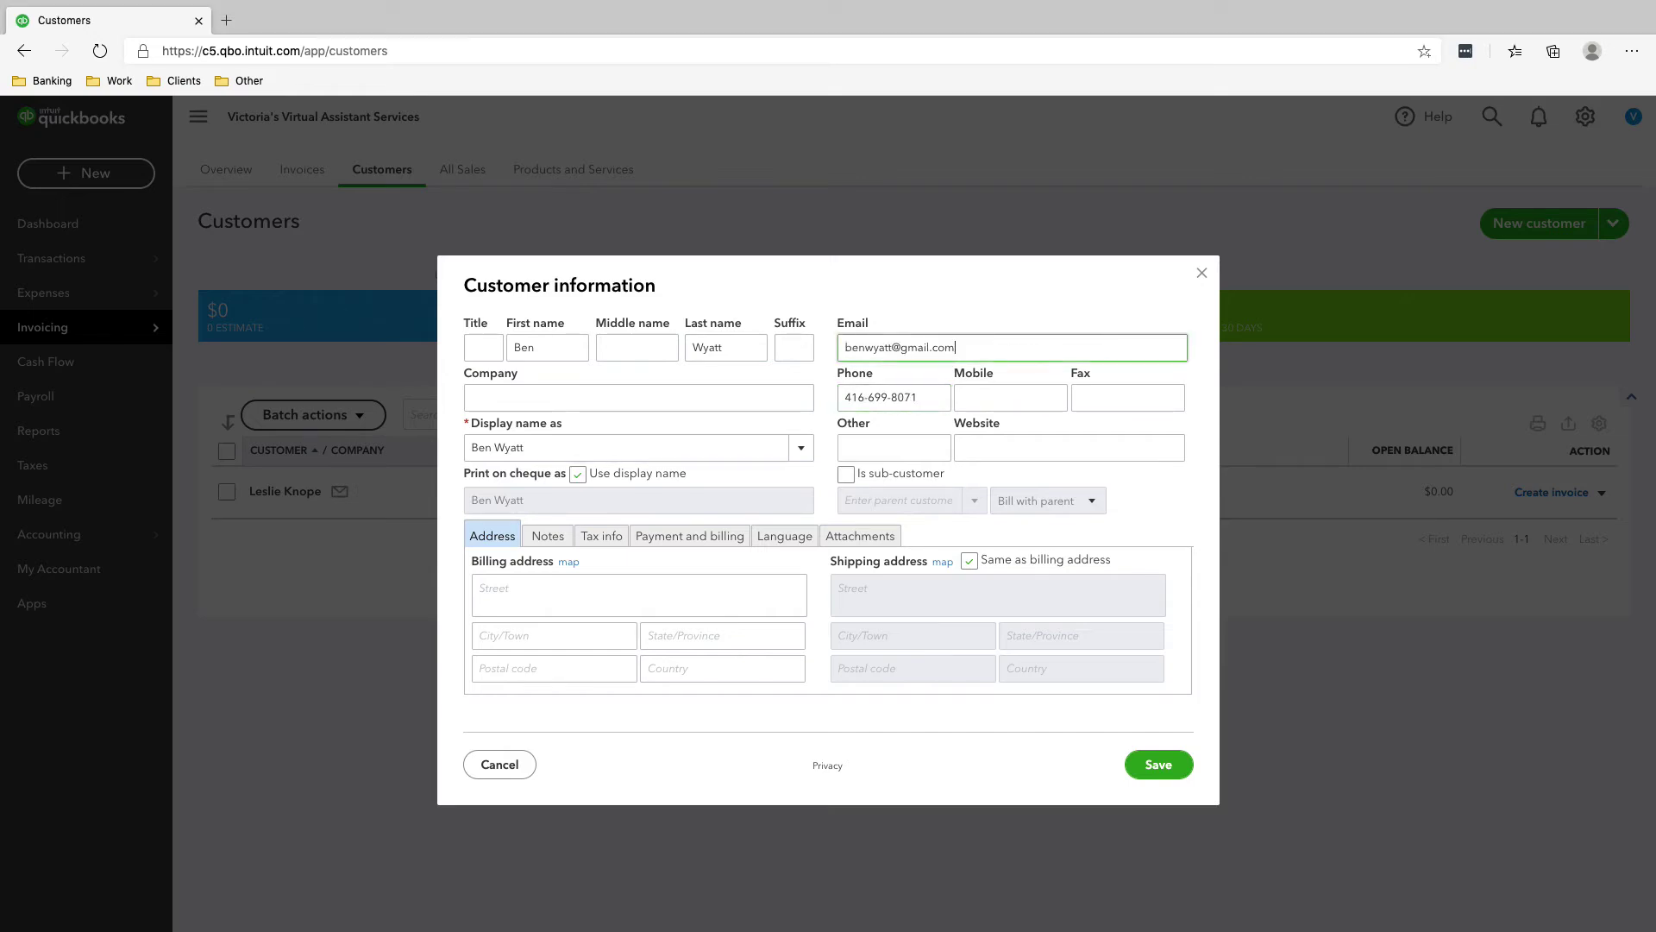
pyautogui.click(638, 595)
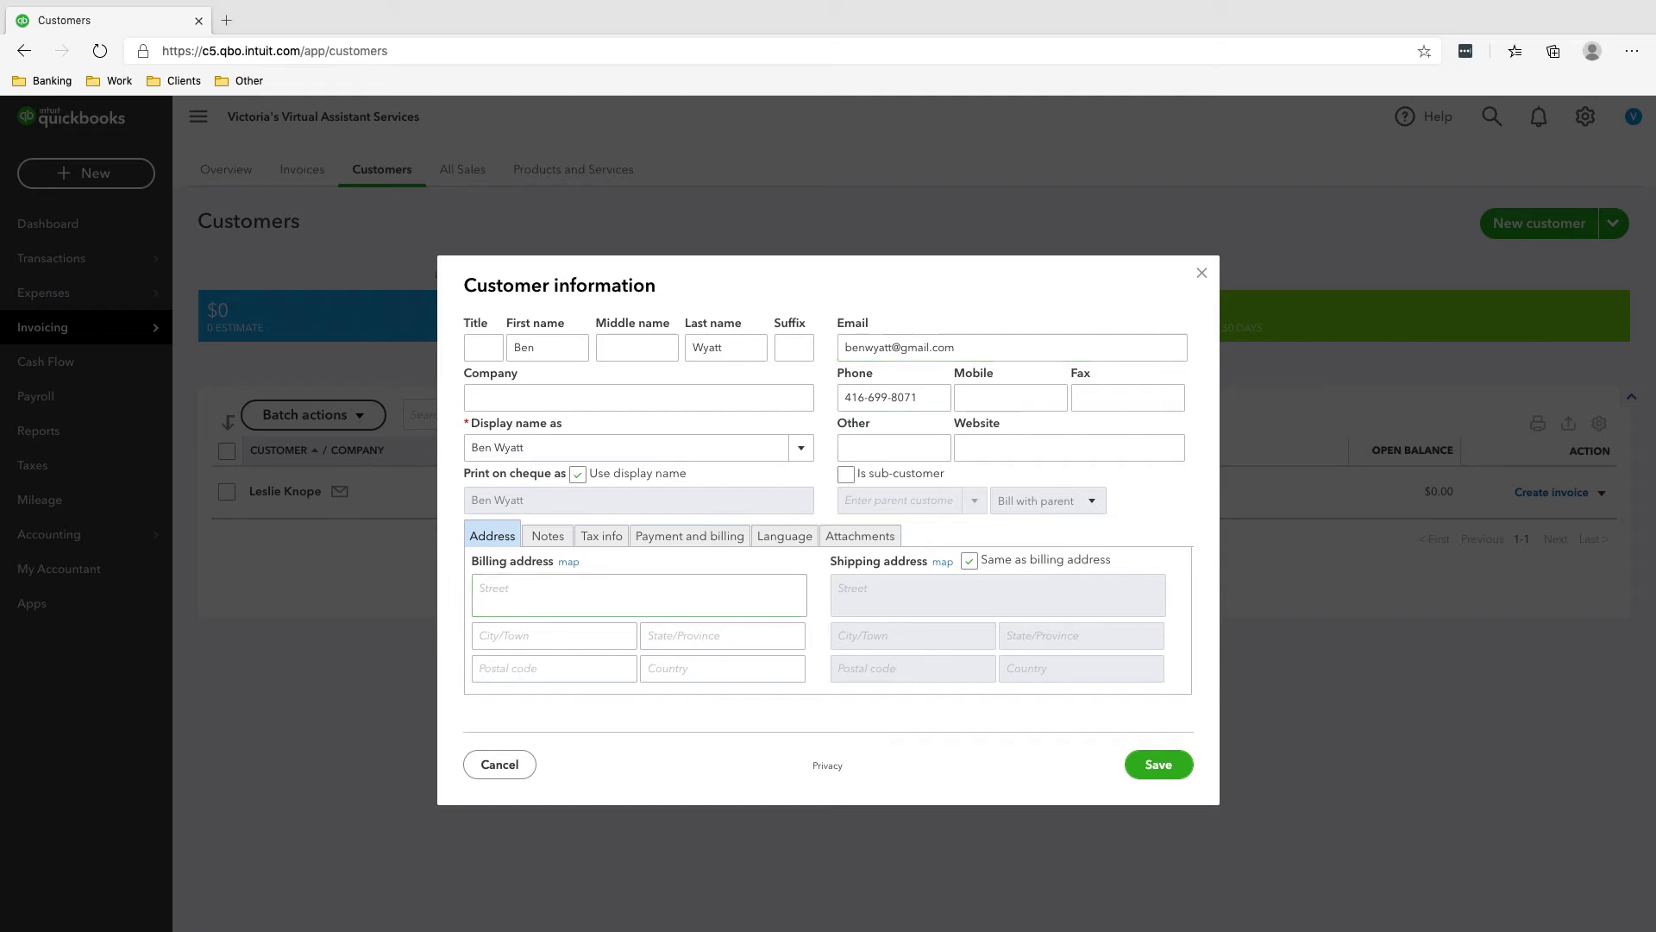
pyautogui.hotkey('alt', 'Tab')
pyautogui.hotkey('alt', 'Tab')
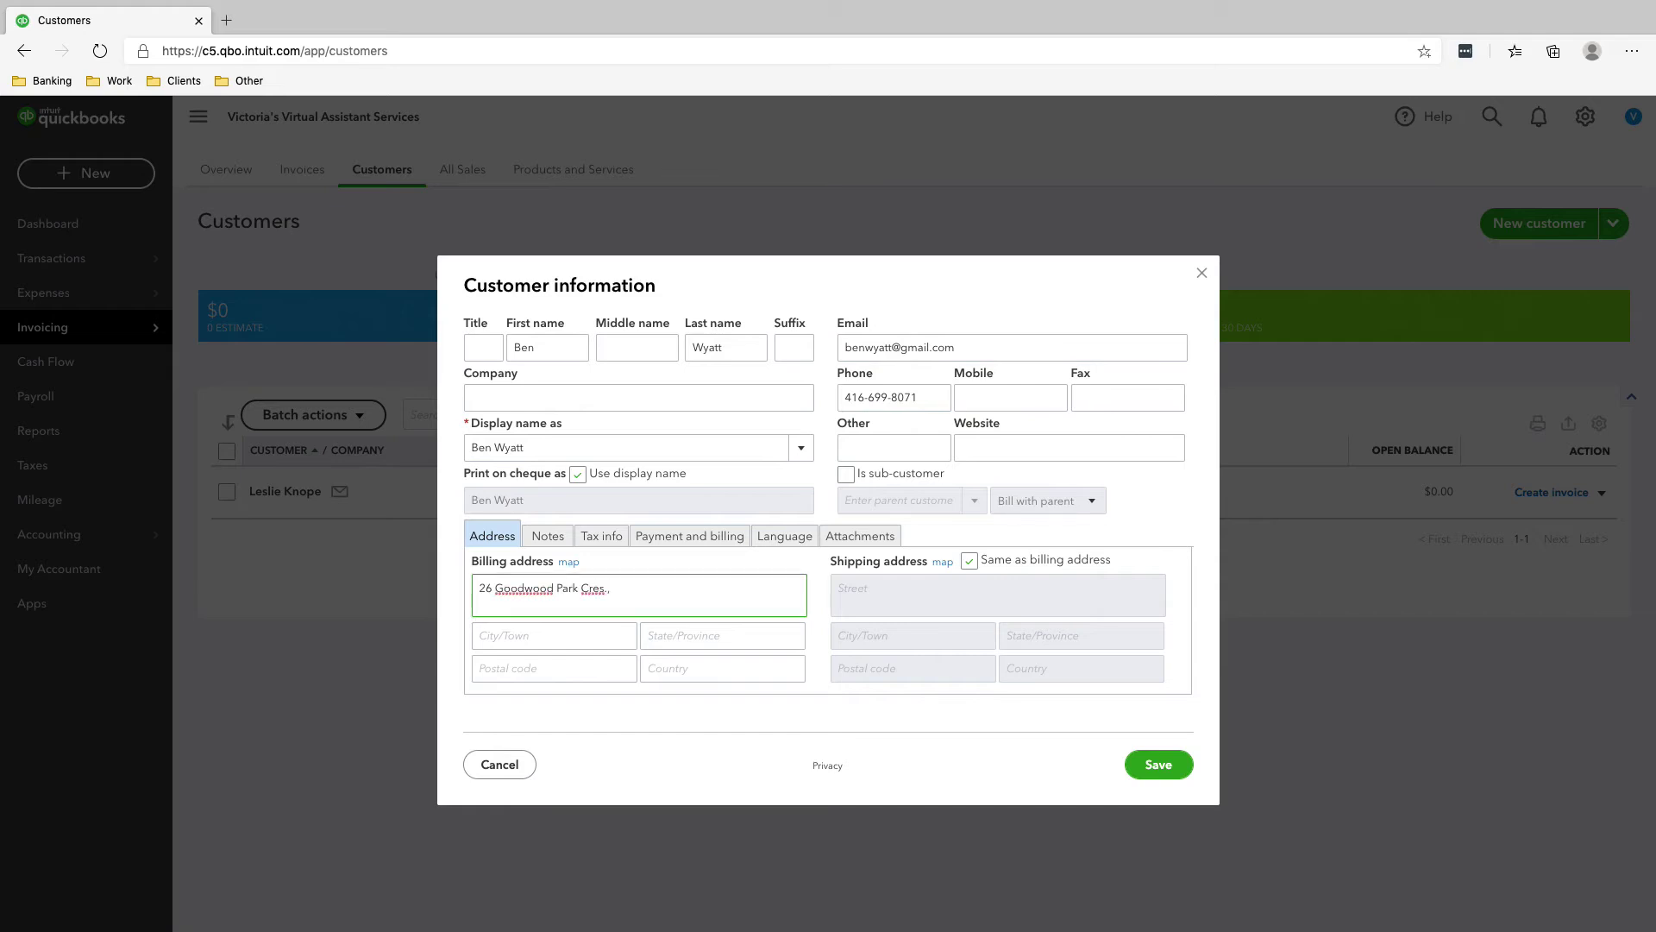
# - Fill the billing street, city East York and the province
pyautogui.click(554, 634)
pyautogui.write('East')
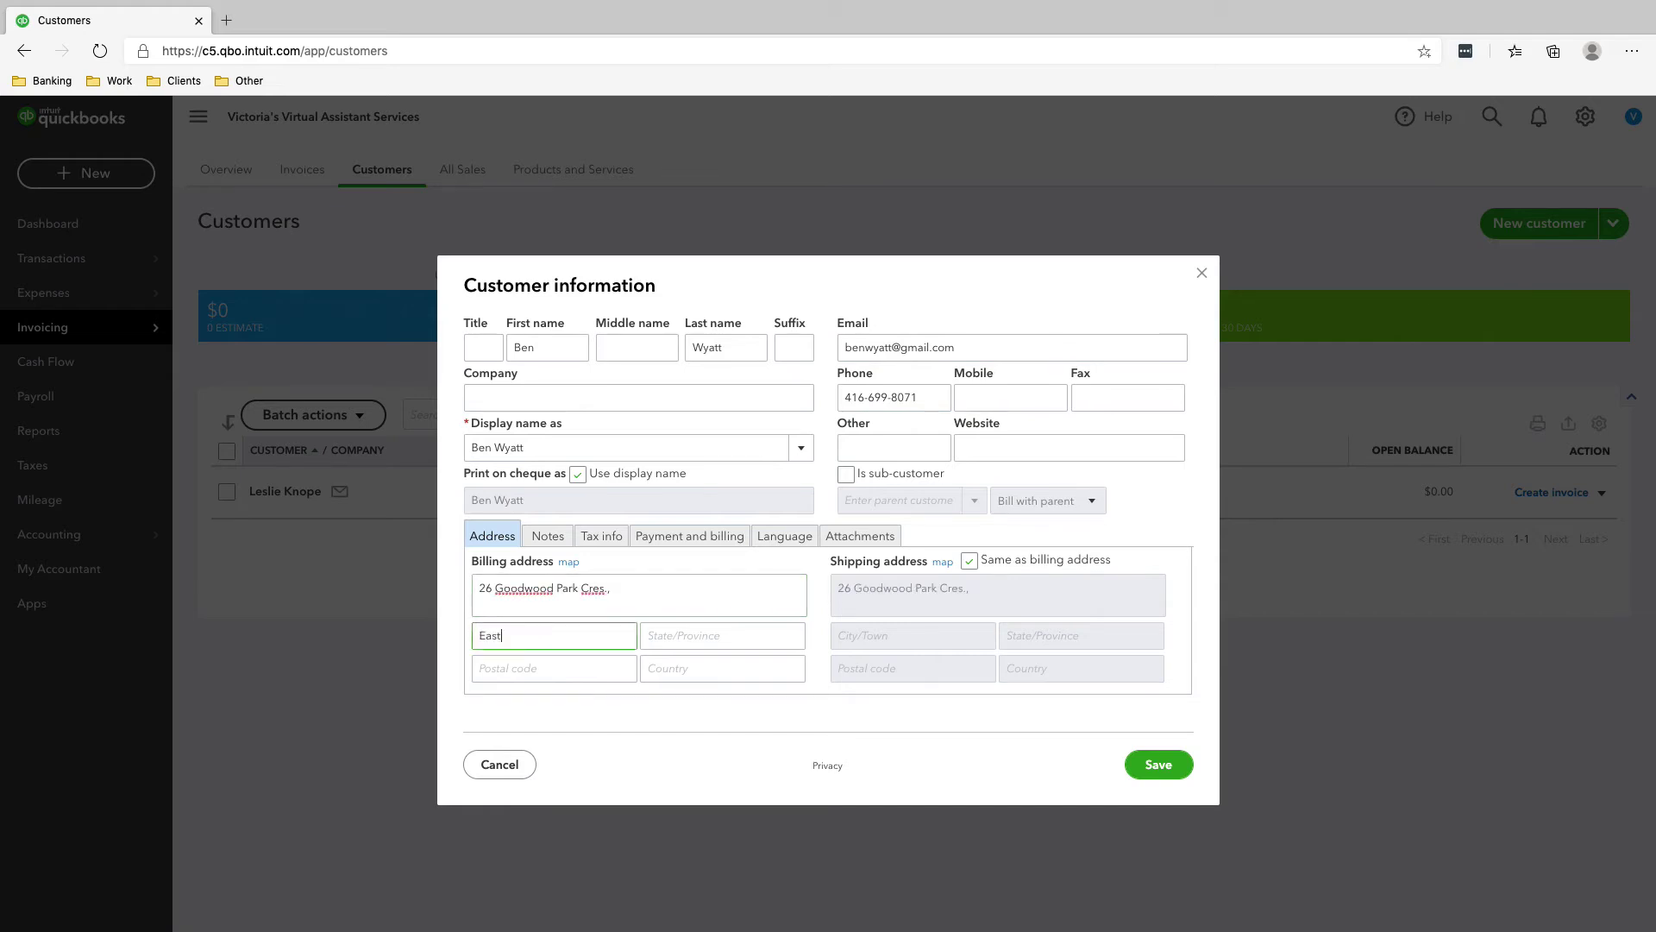
pyautogui.write(' York')
pyautogui.press('Tab')
pyautogui.write('O')
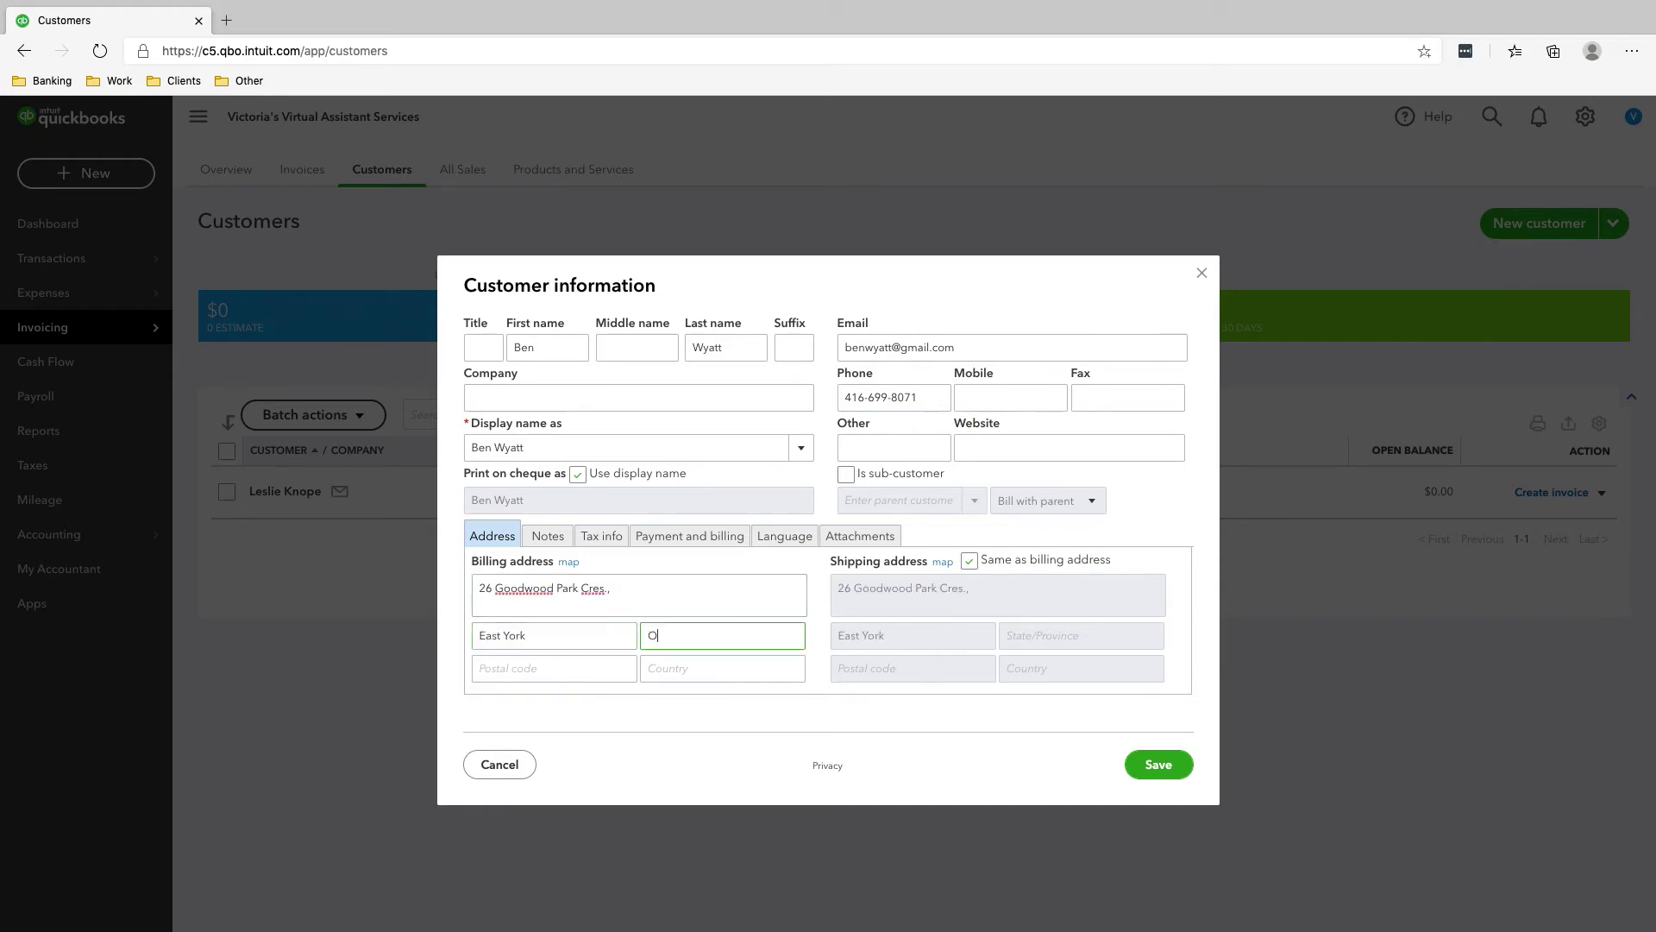
pyautogui.press('BackSpace')
pyautogui.press('BackSpace')
pyautogui.hotkey('shift', 'Tab')
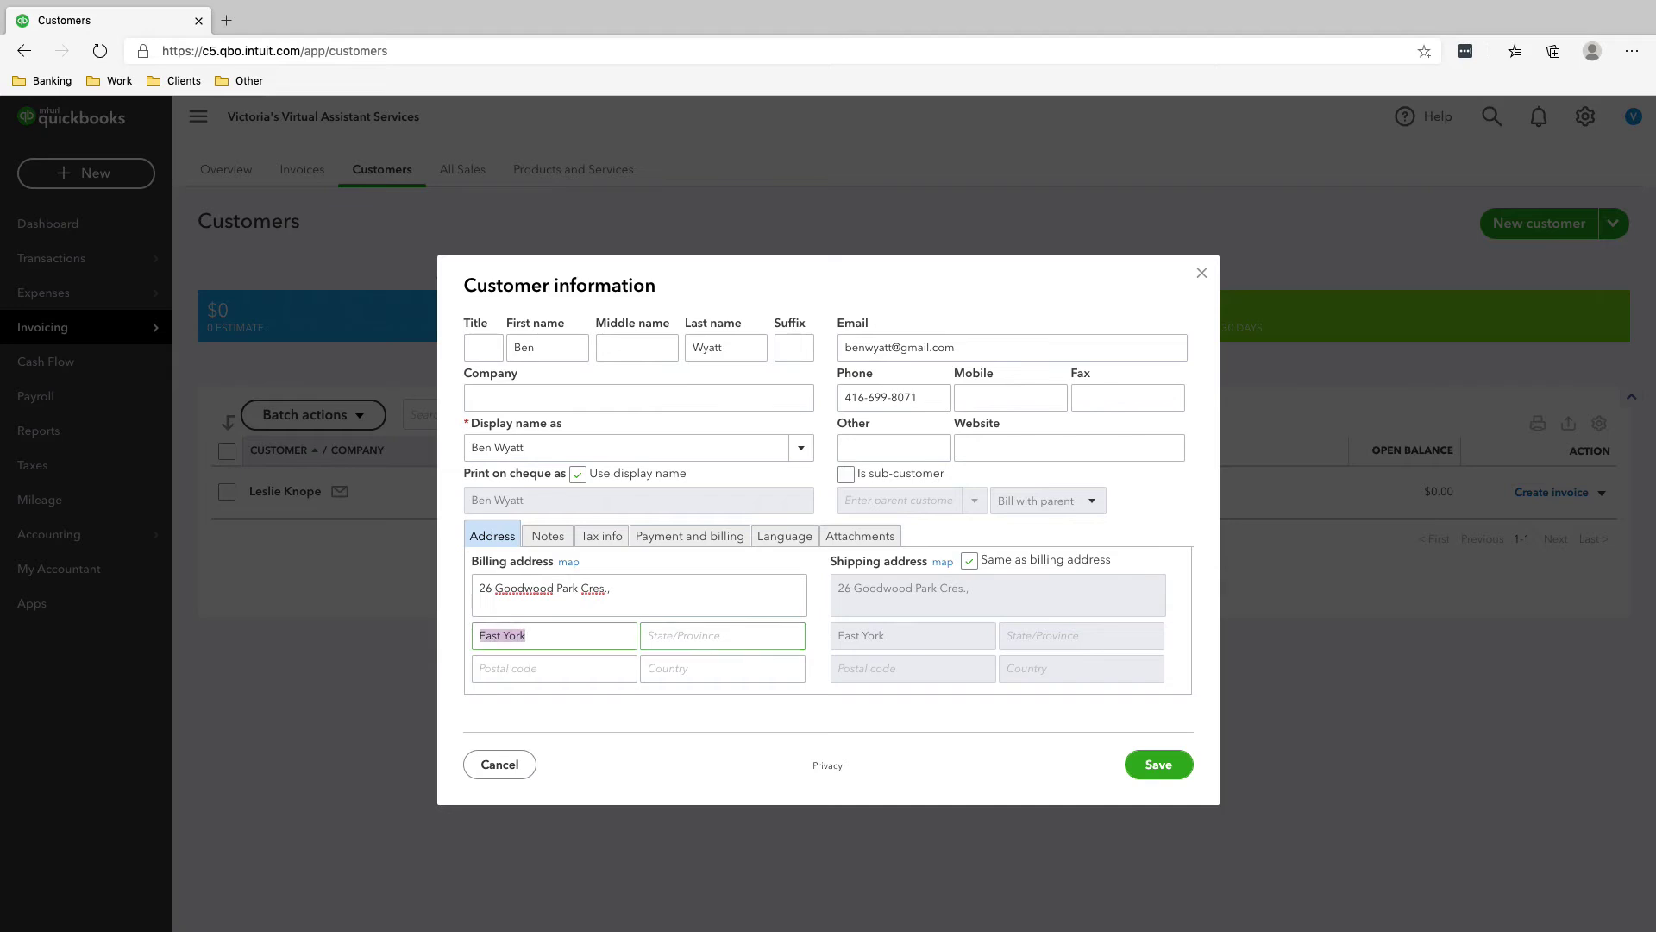
pyautogui.press('BackSpace')
pyautogui.write('East York')
pyautogui.press('Tab')
pyautogui.write('Ontar')
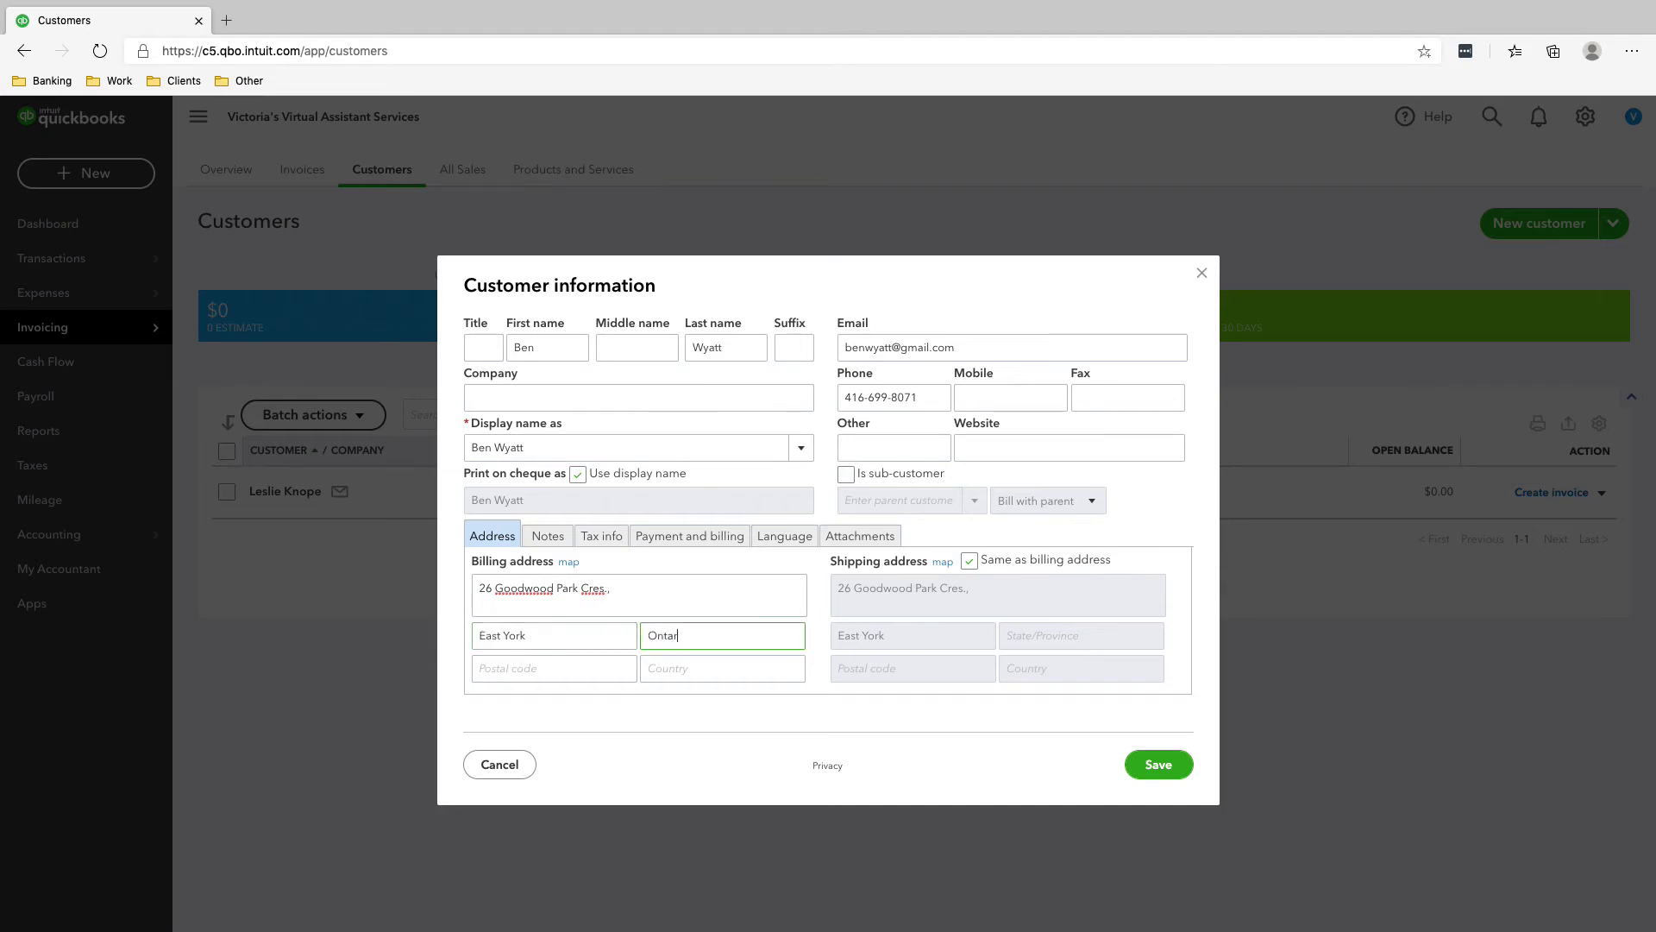
pyautogui.write('oo')
pyautogui.press('Tab')
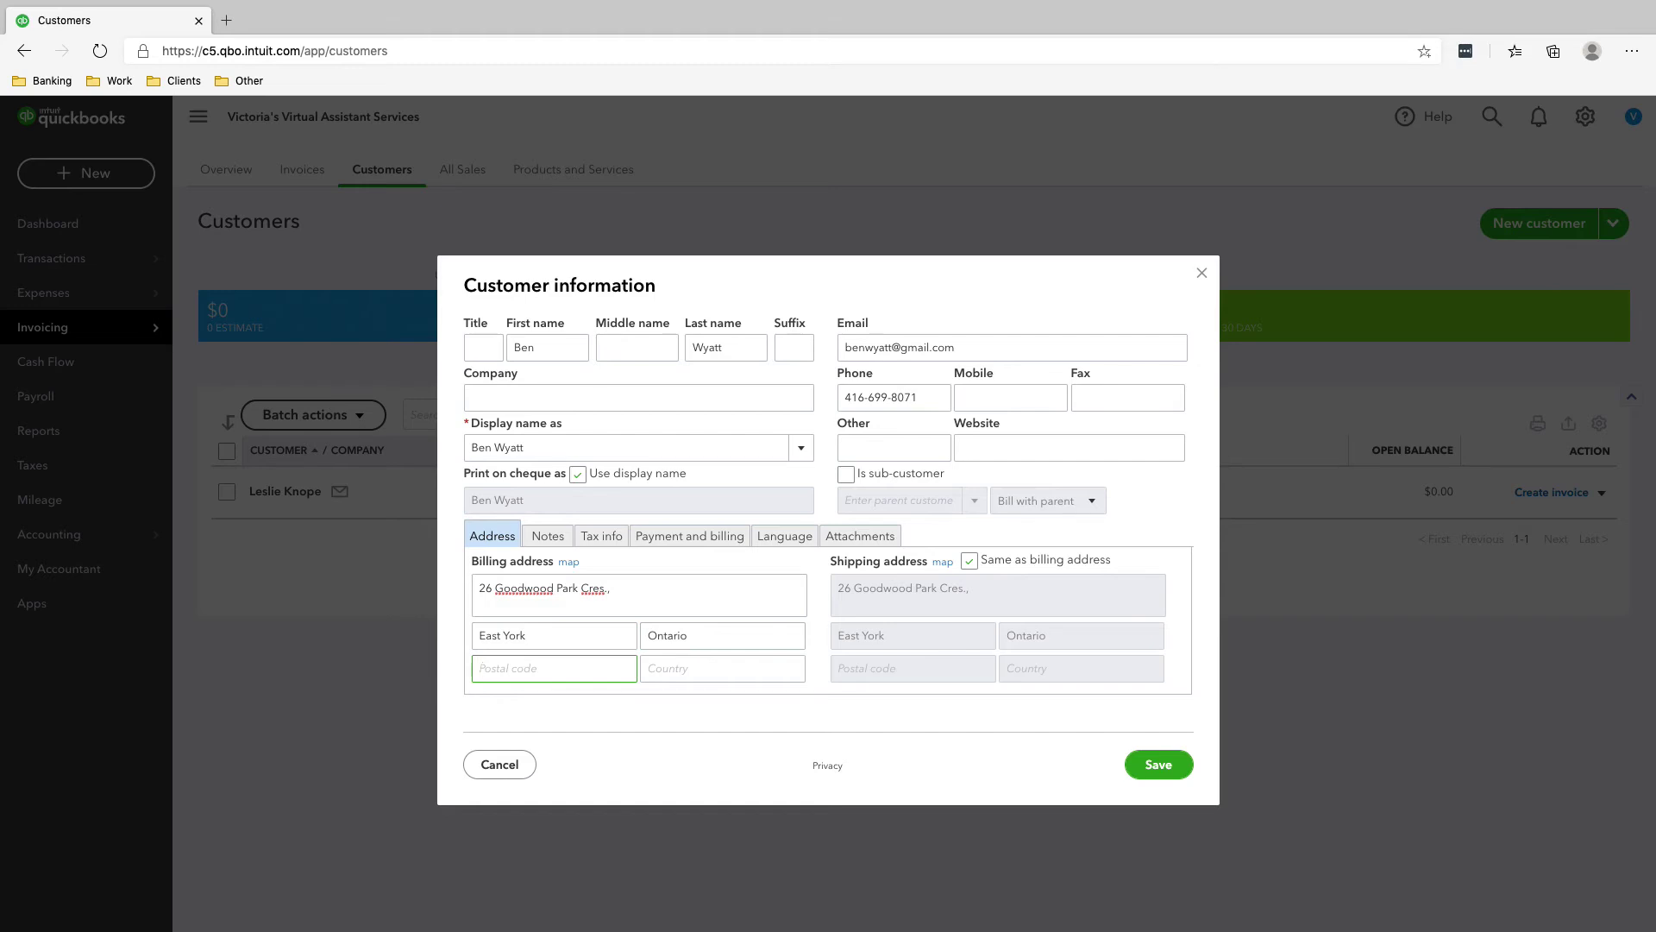
# - Add the postal code and country Canada, save, and return to the Customers list
pyautogui.press('super+Tab')
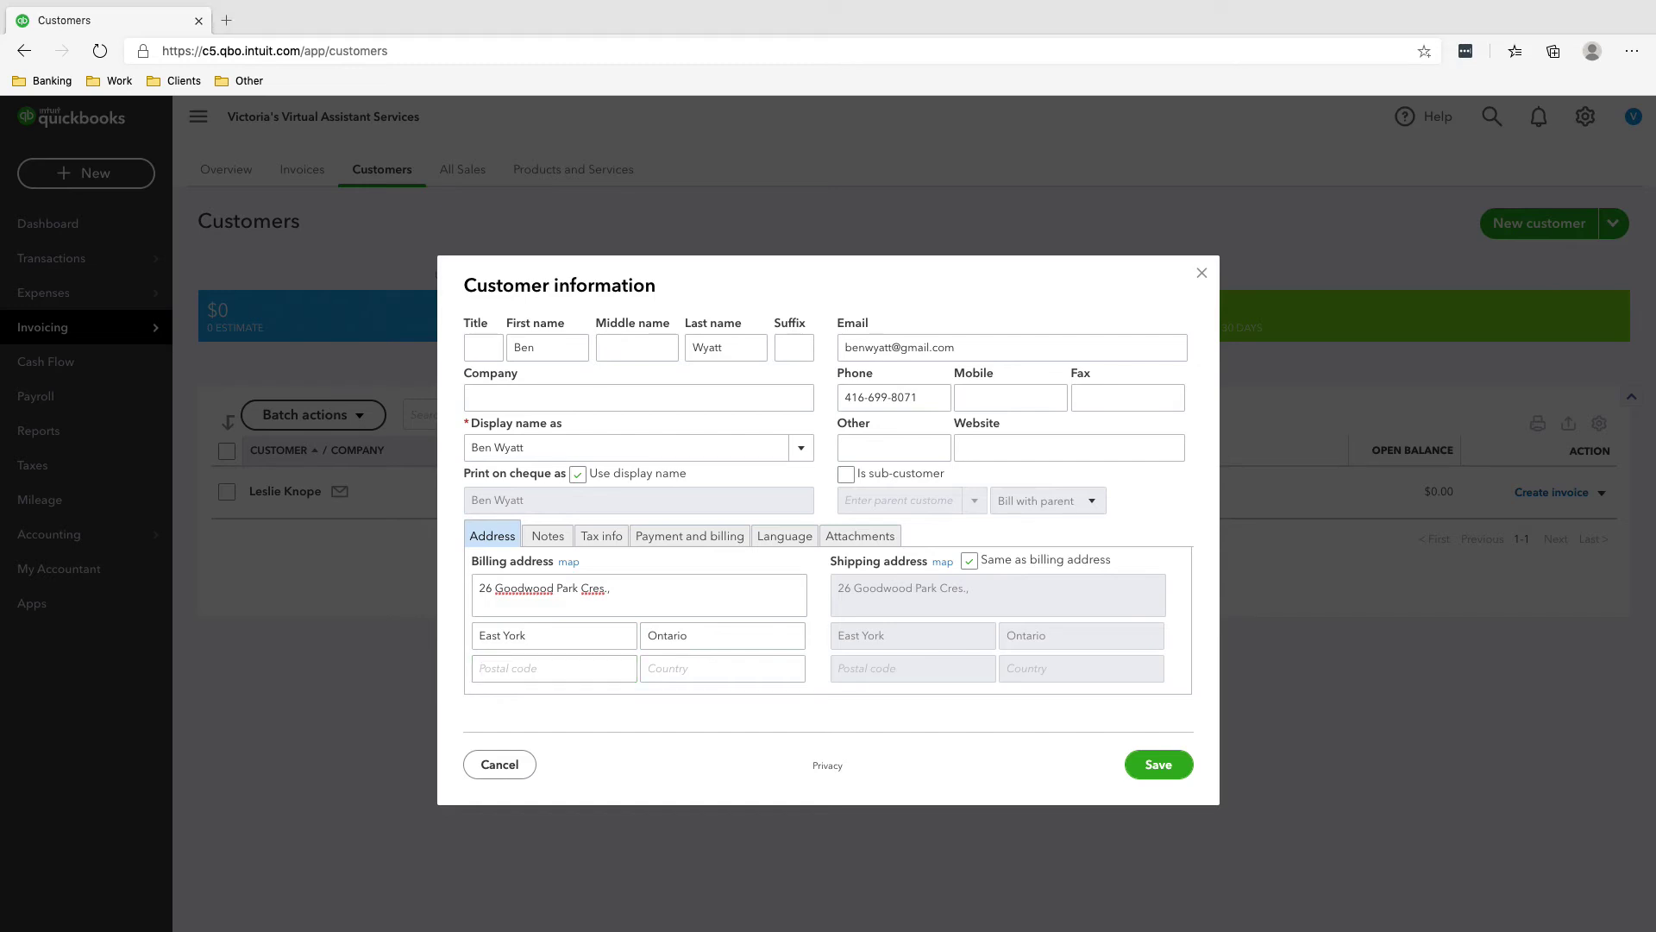
pyautogui.press('super+Tab')
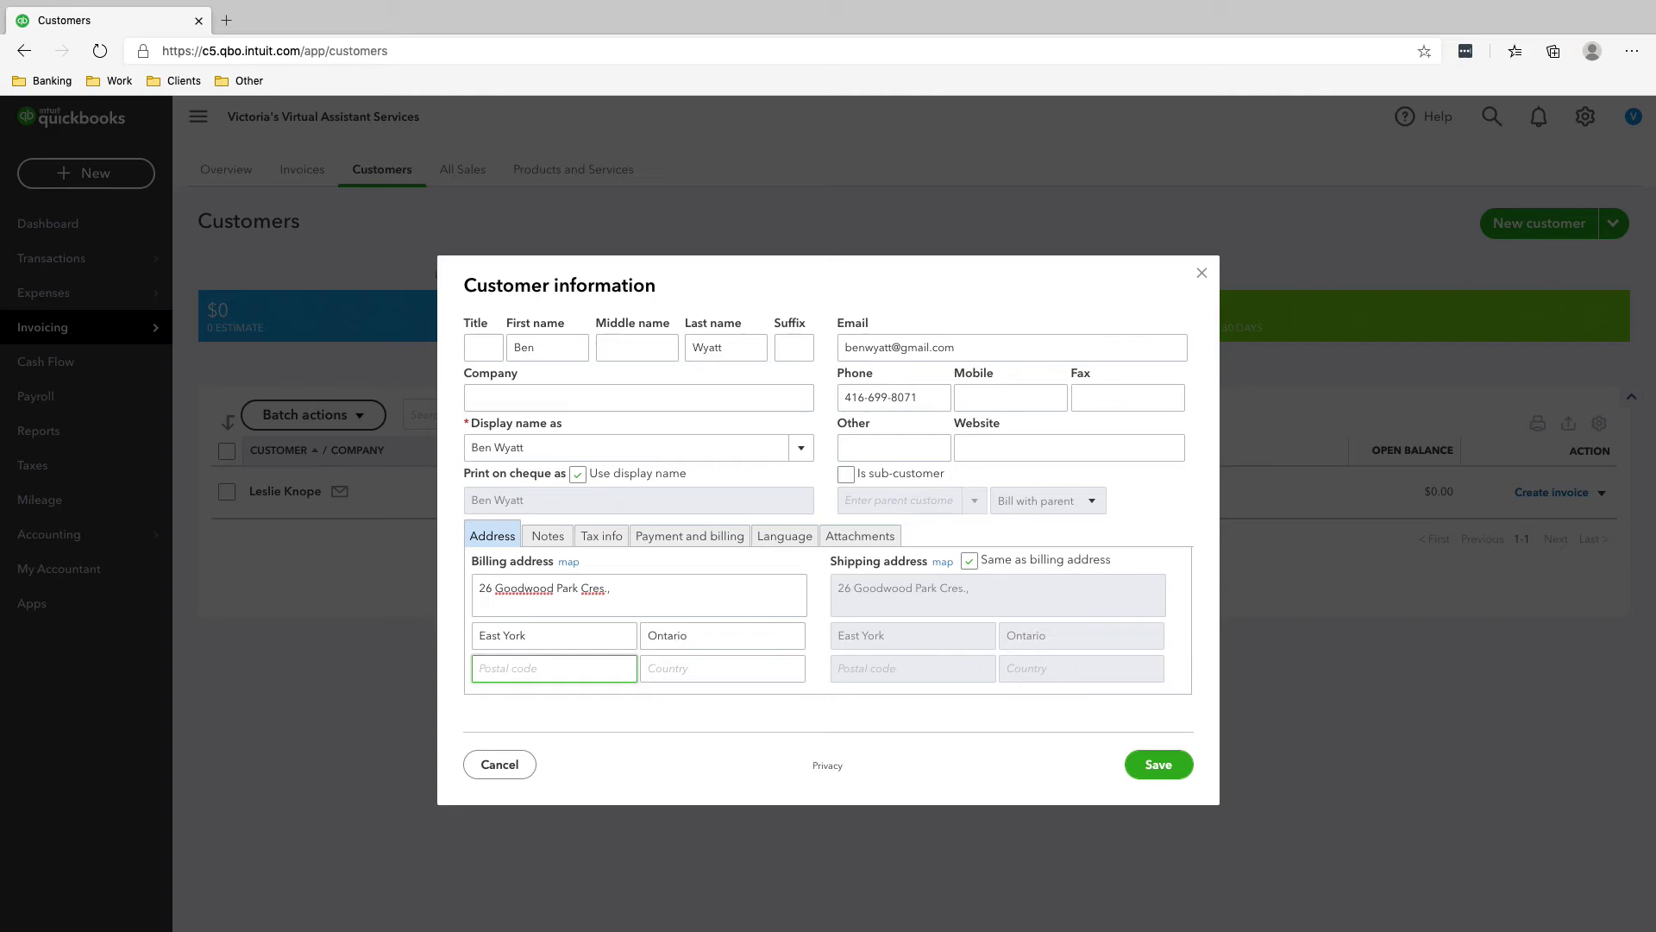
pyautogui.write('M4C 2G5')
pyautogui.press('Tab')
pyautogui.write('Canada')
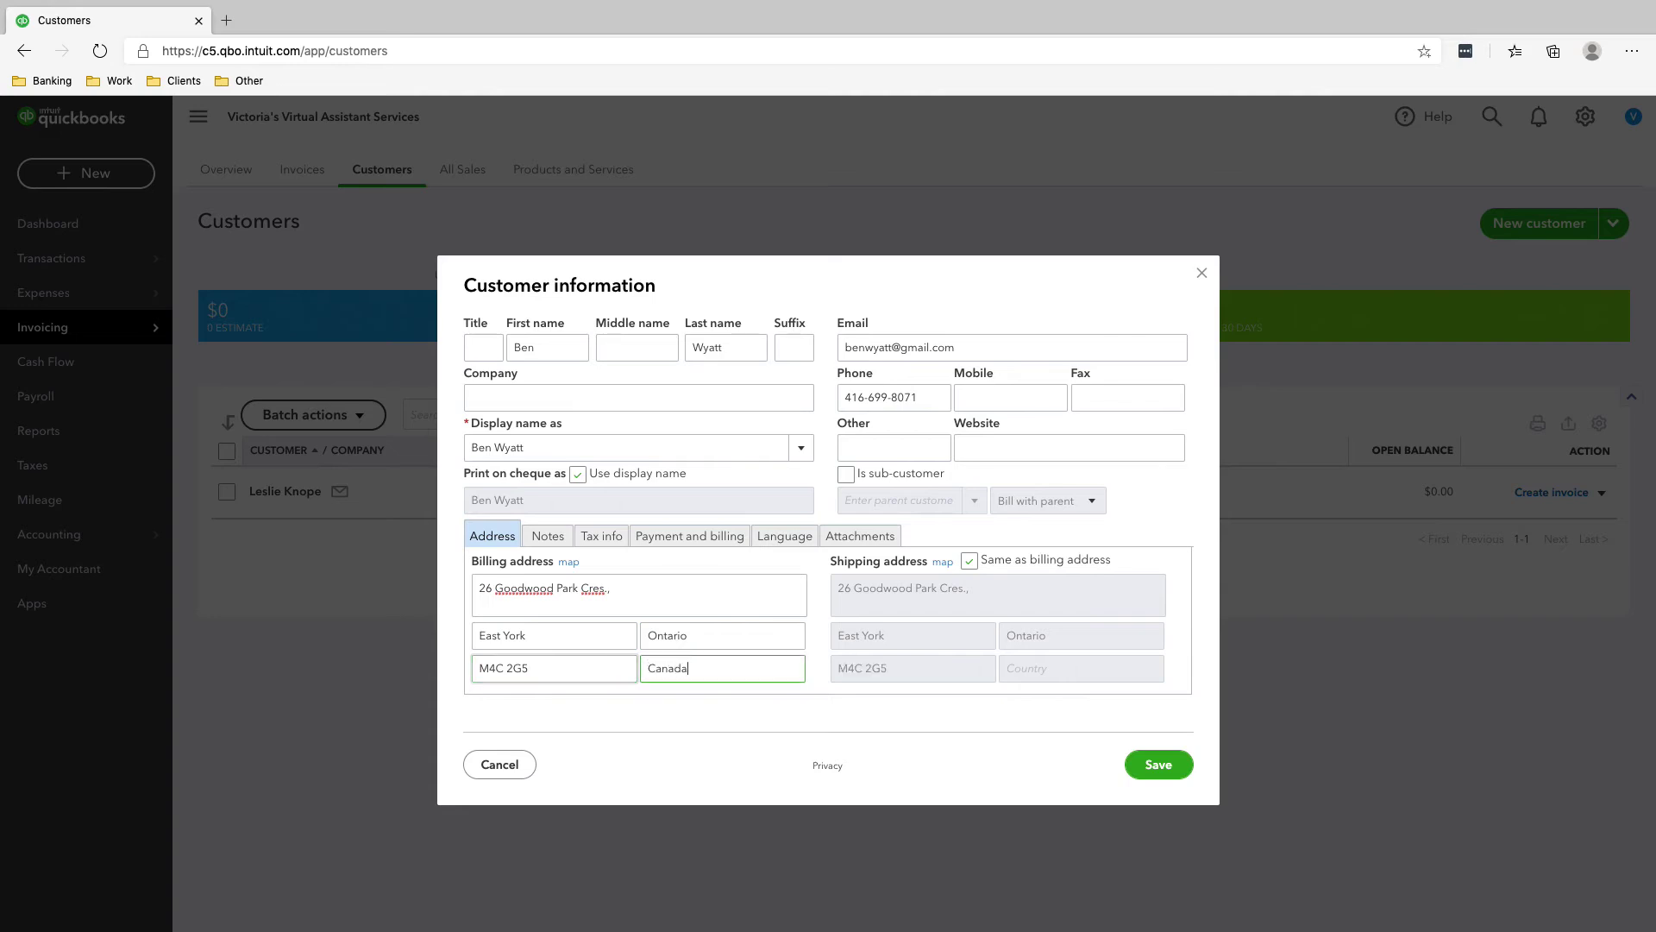
pyautogui.press('Return')
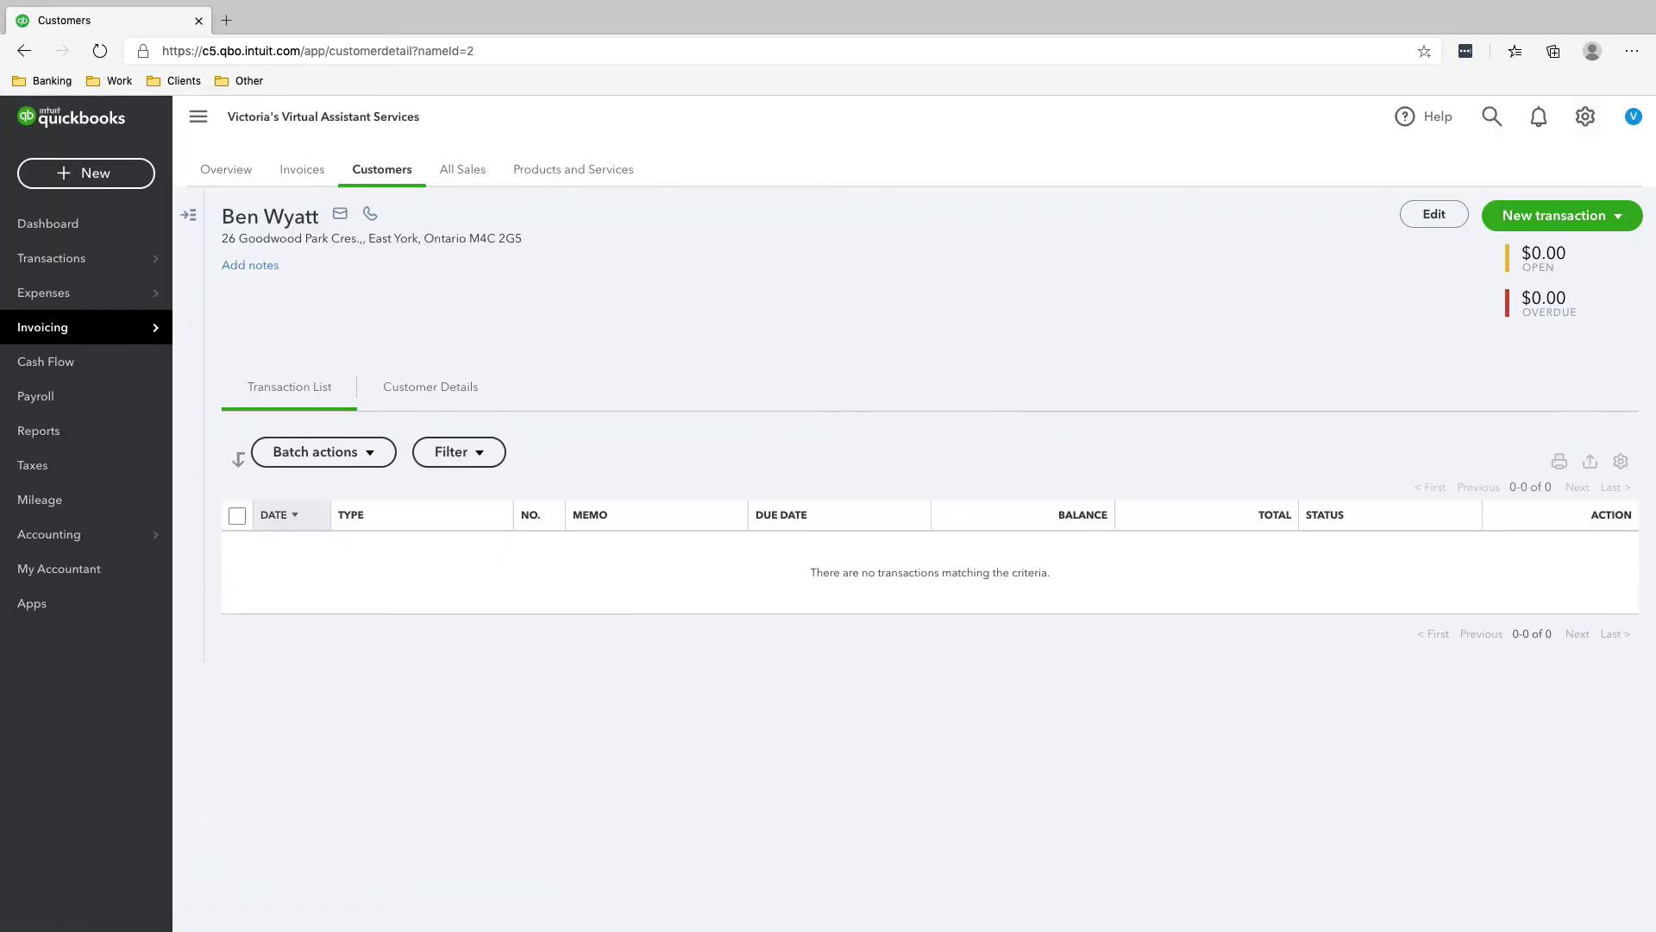
pyautogui.click(382, 169)
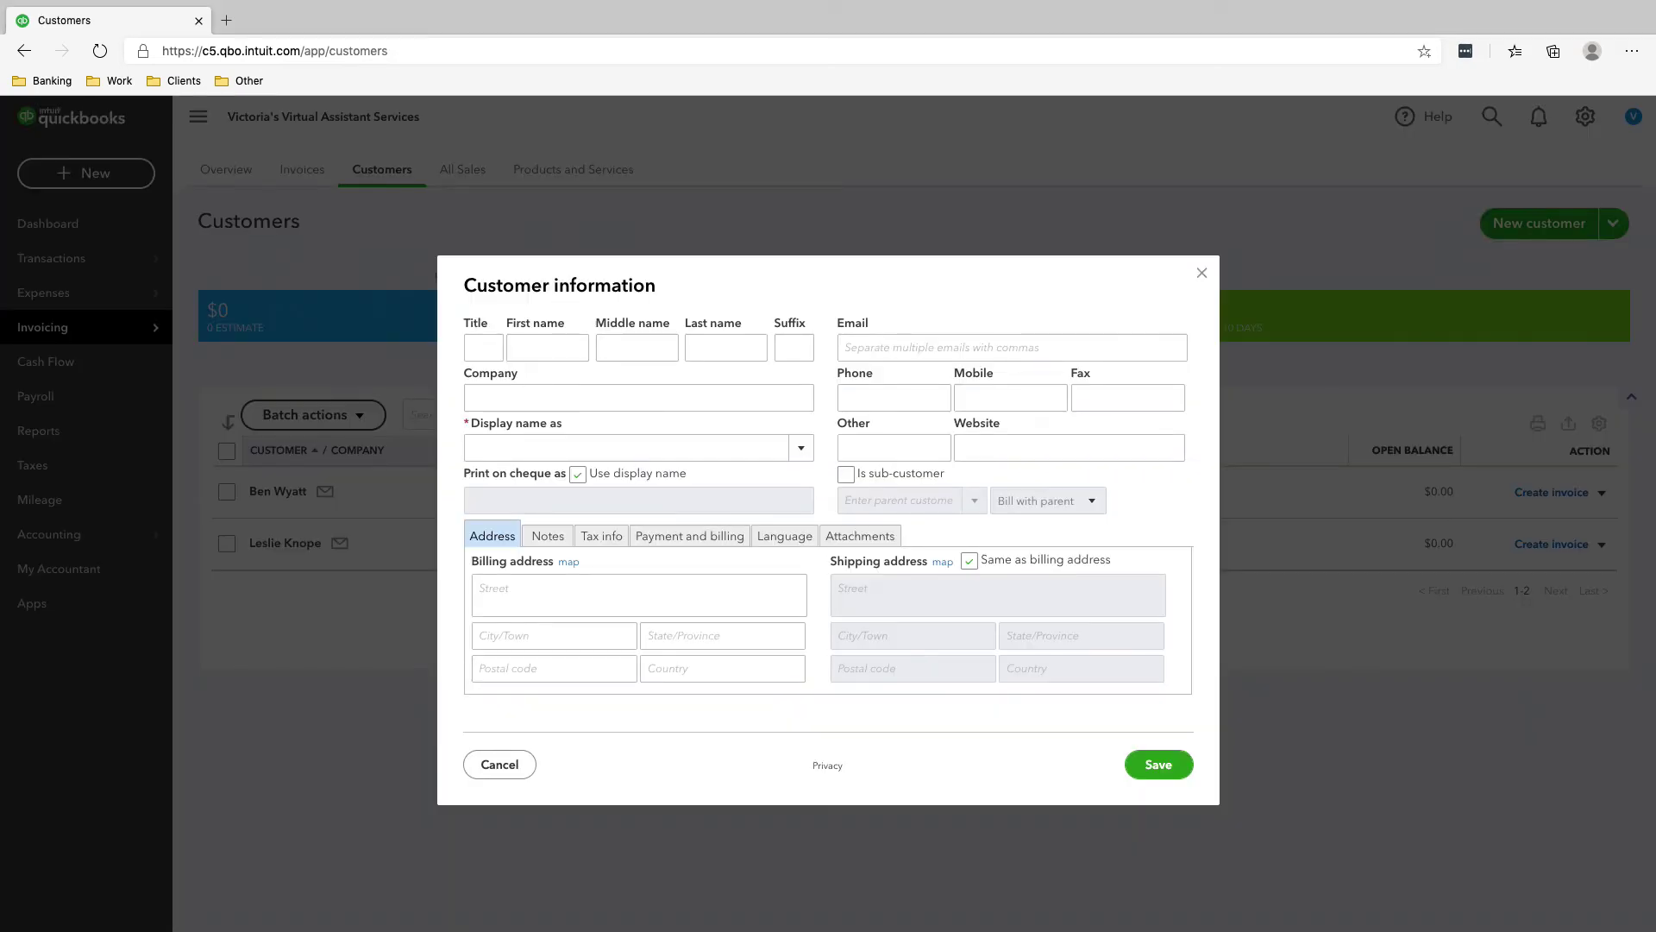
# - Enter the third customer's first and last name
pyautogui.click(547, 348)
pyautogui.write('Ron')
pyautogui.press('Tab')
pyautogui.press('Tab')
pyautogui.write('Swanson')
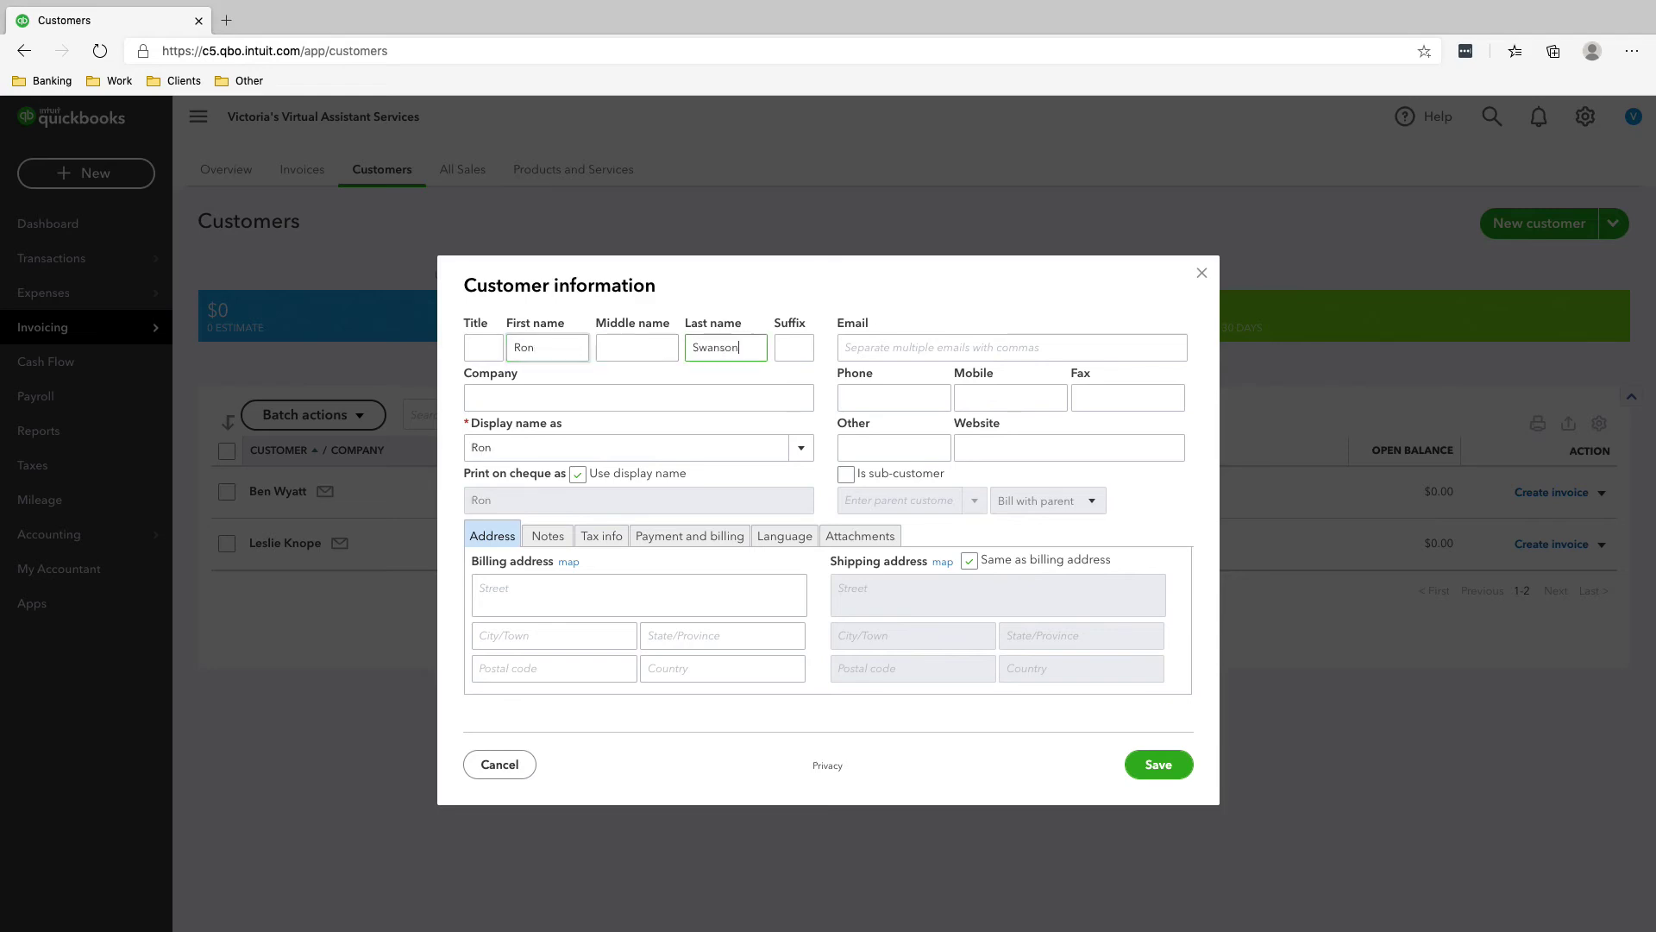
pyautogui.press('Tab')
pyautogui.press('Tab')
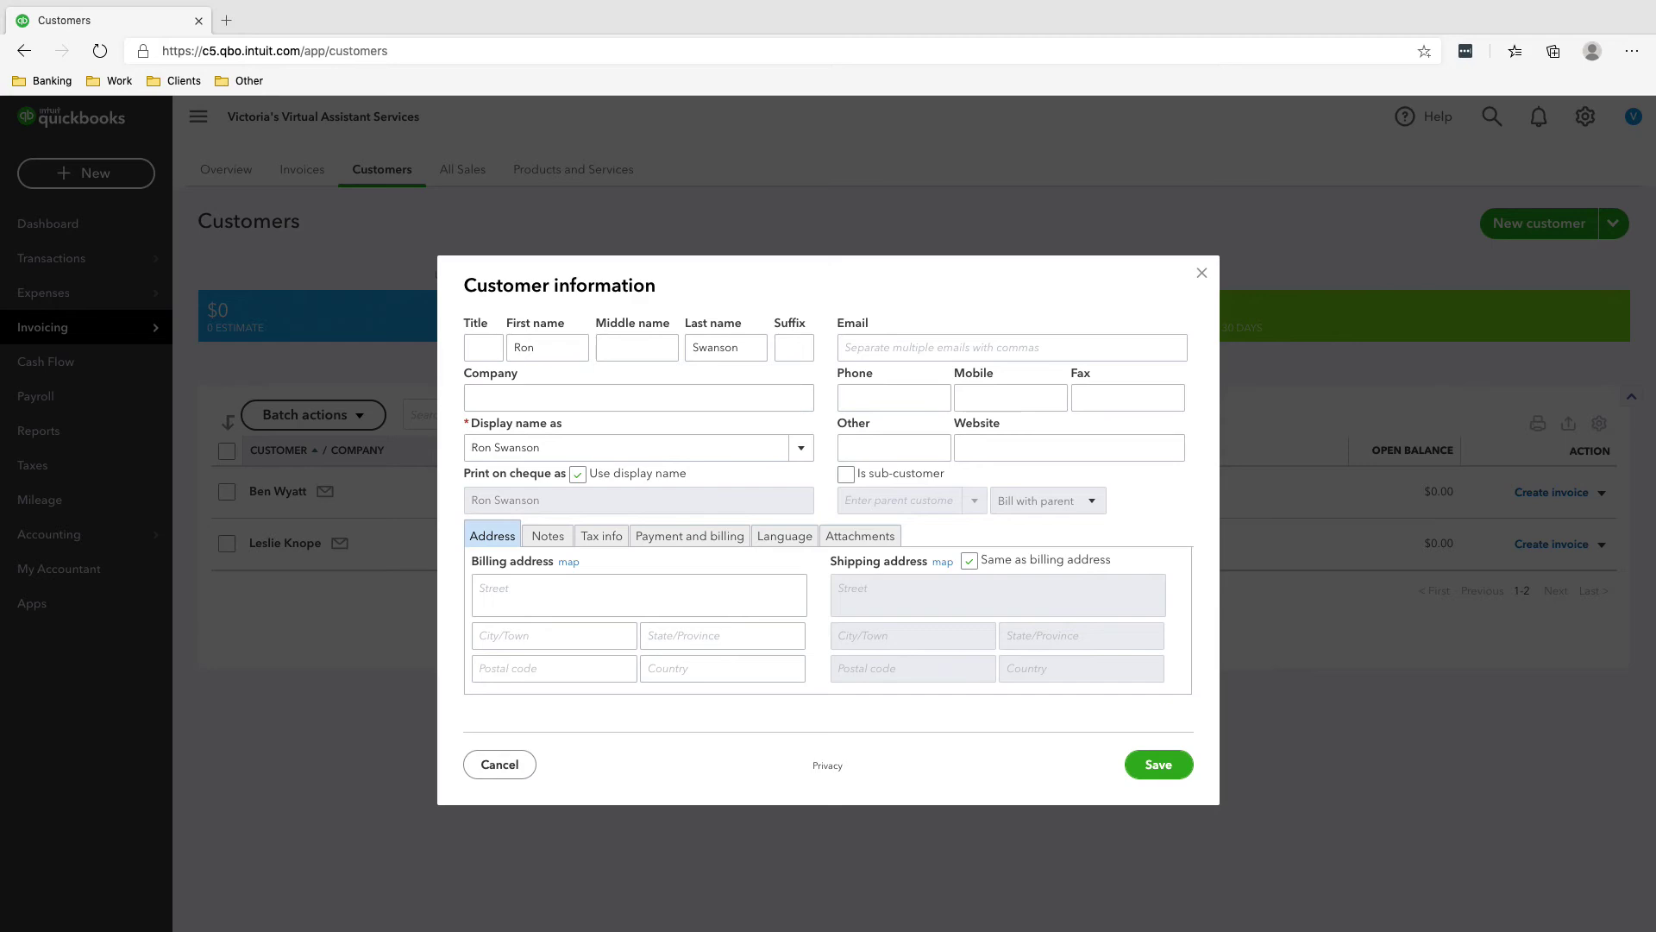
# - Paste the customer's phone number and full address into the billing street line
pyautogui.click(894, 398)
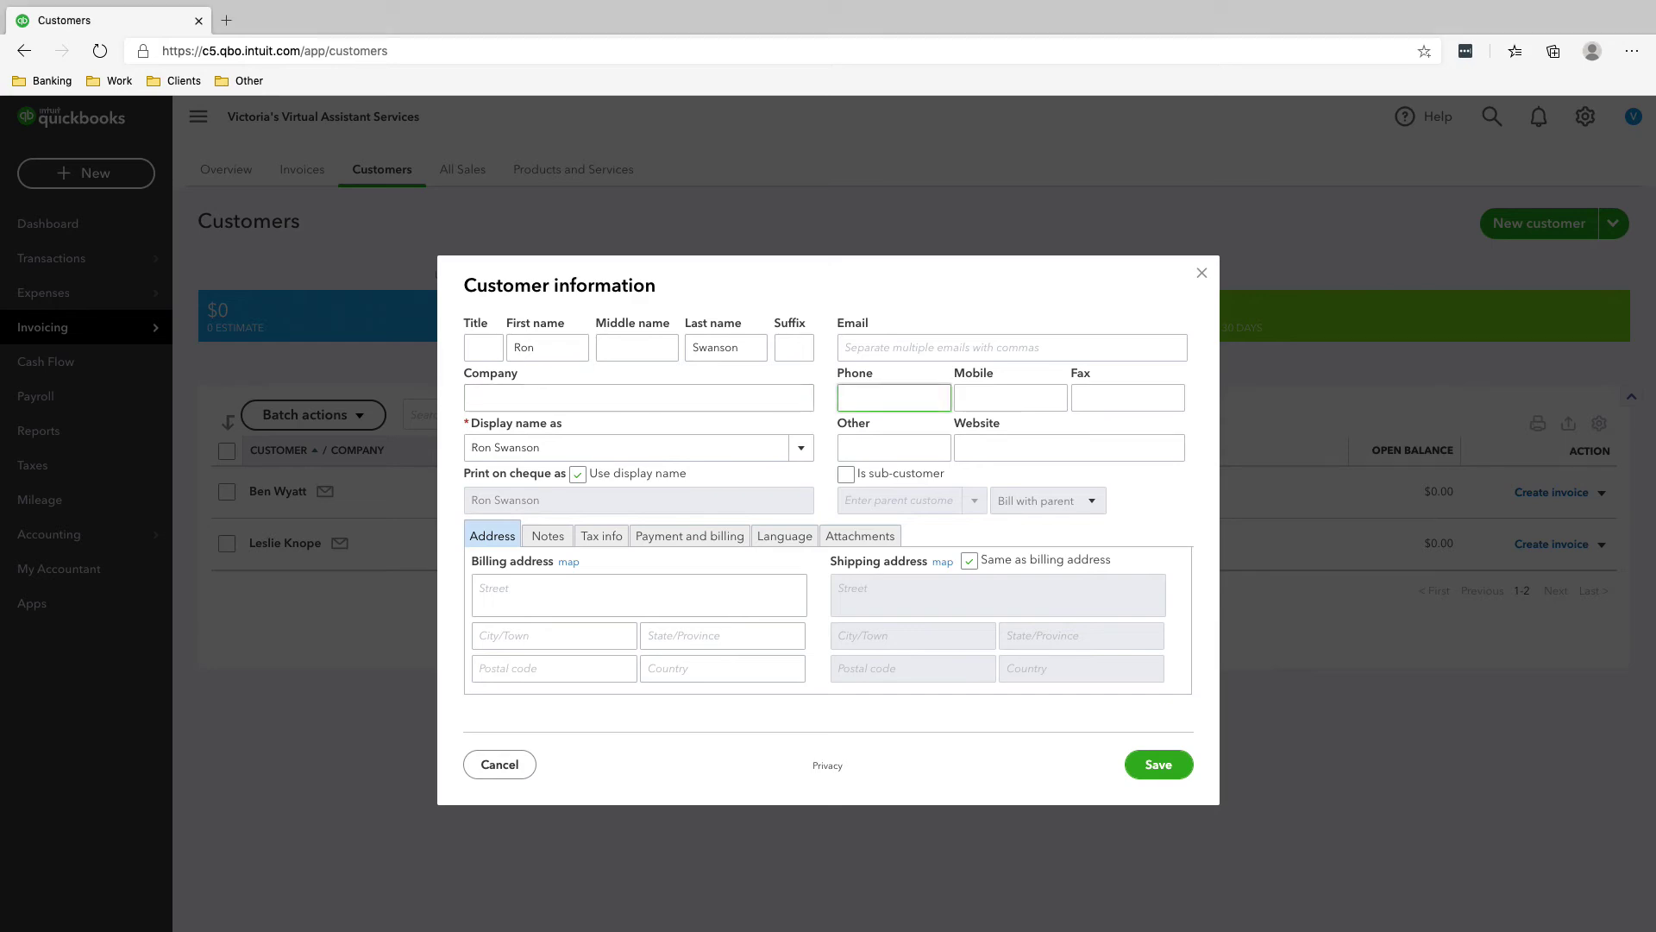
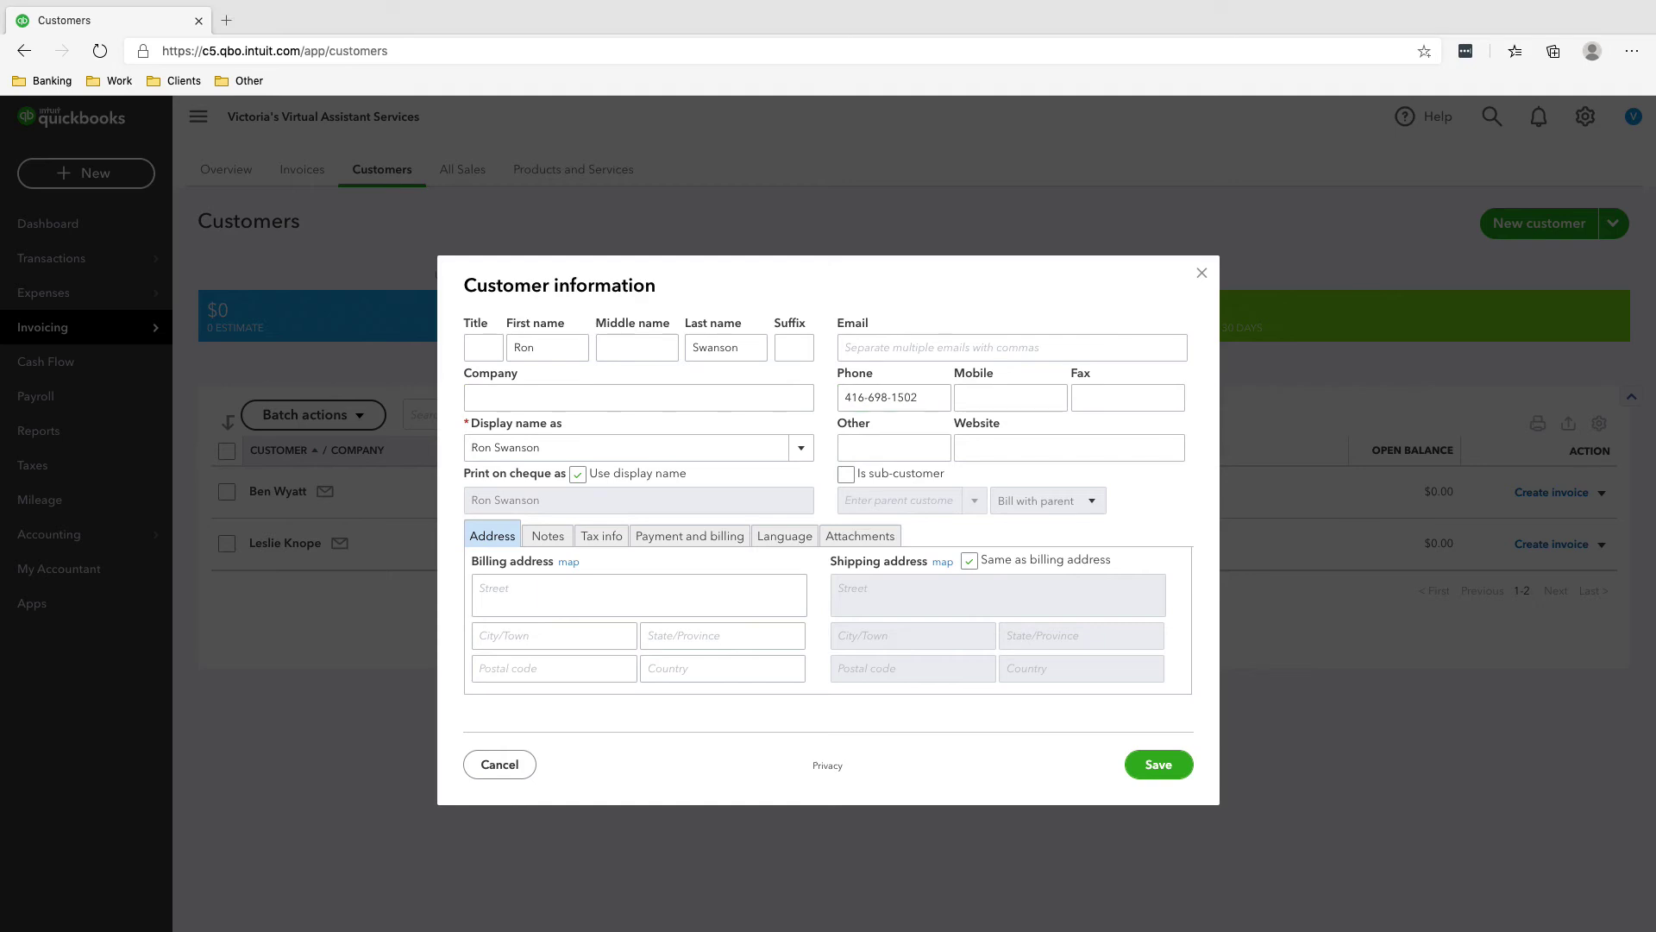
pyautogui.click(639, 594)
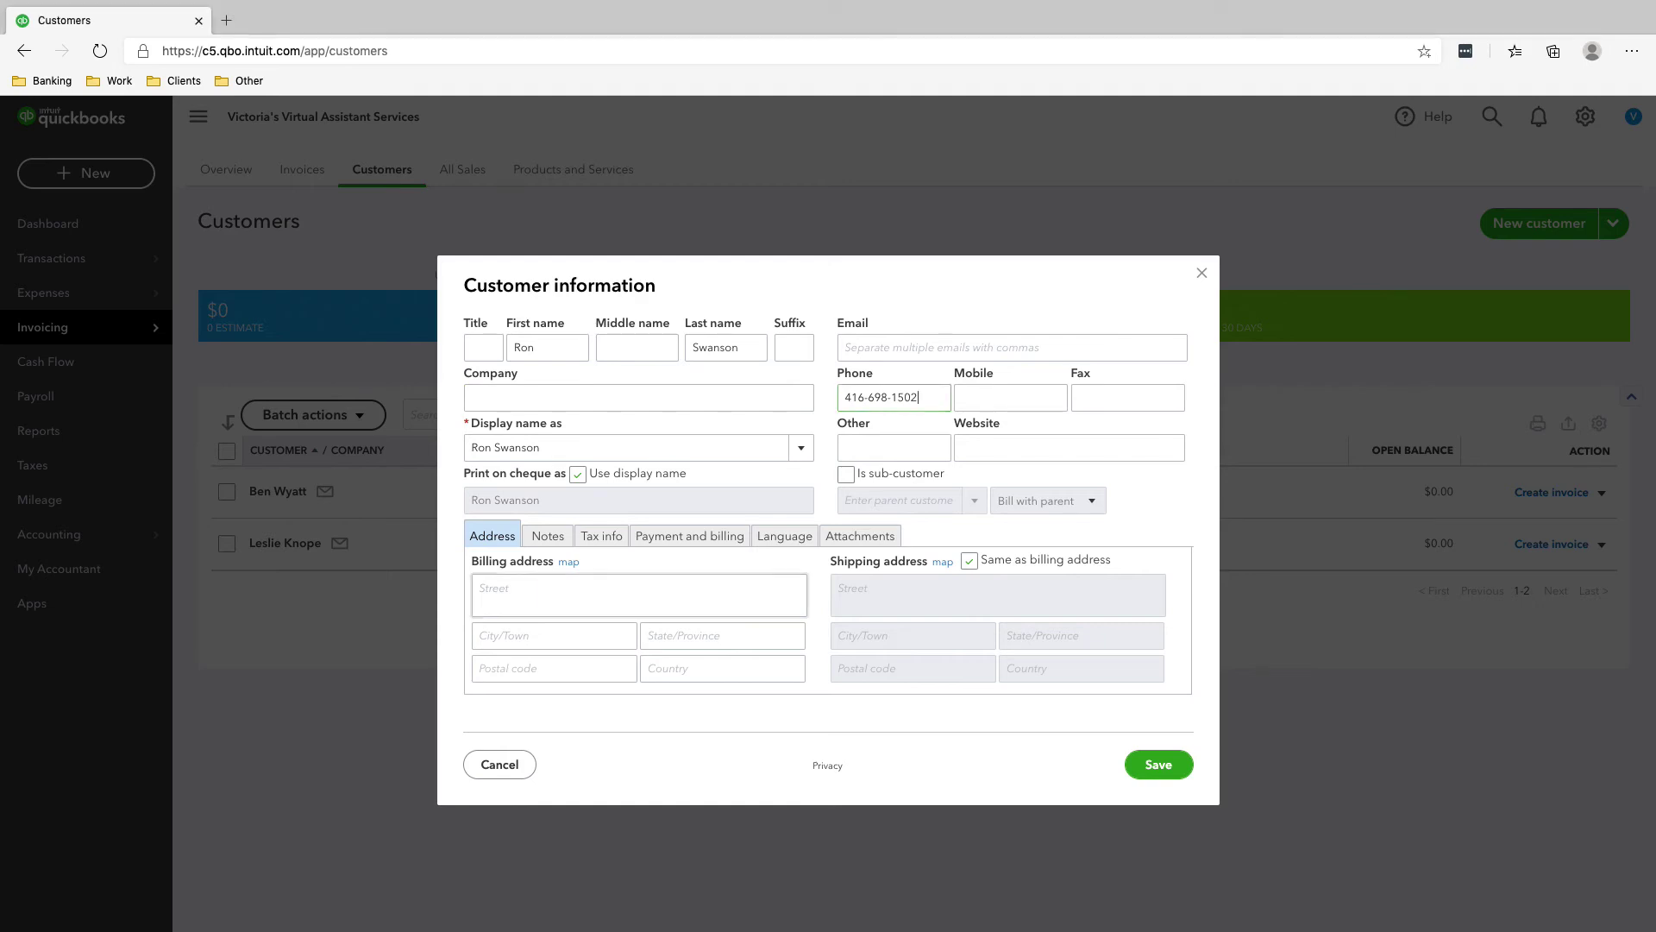
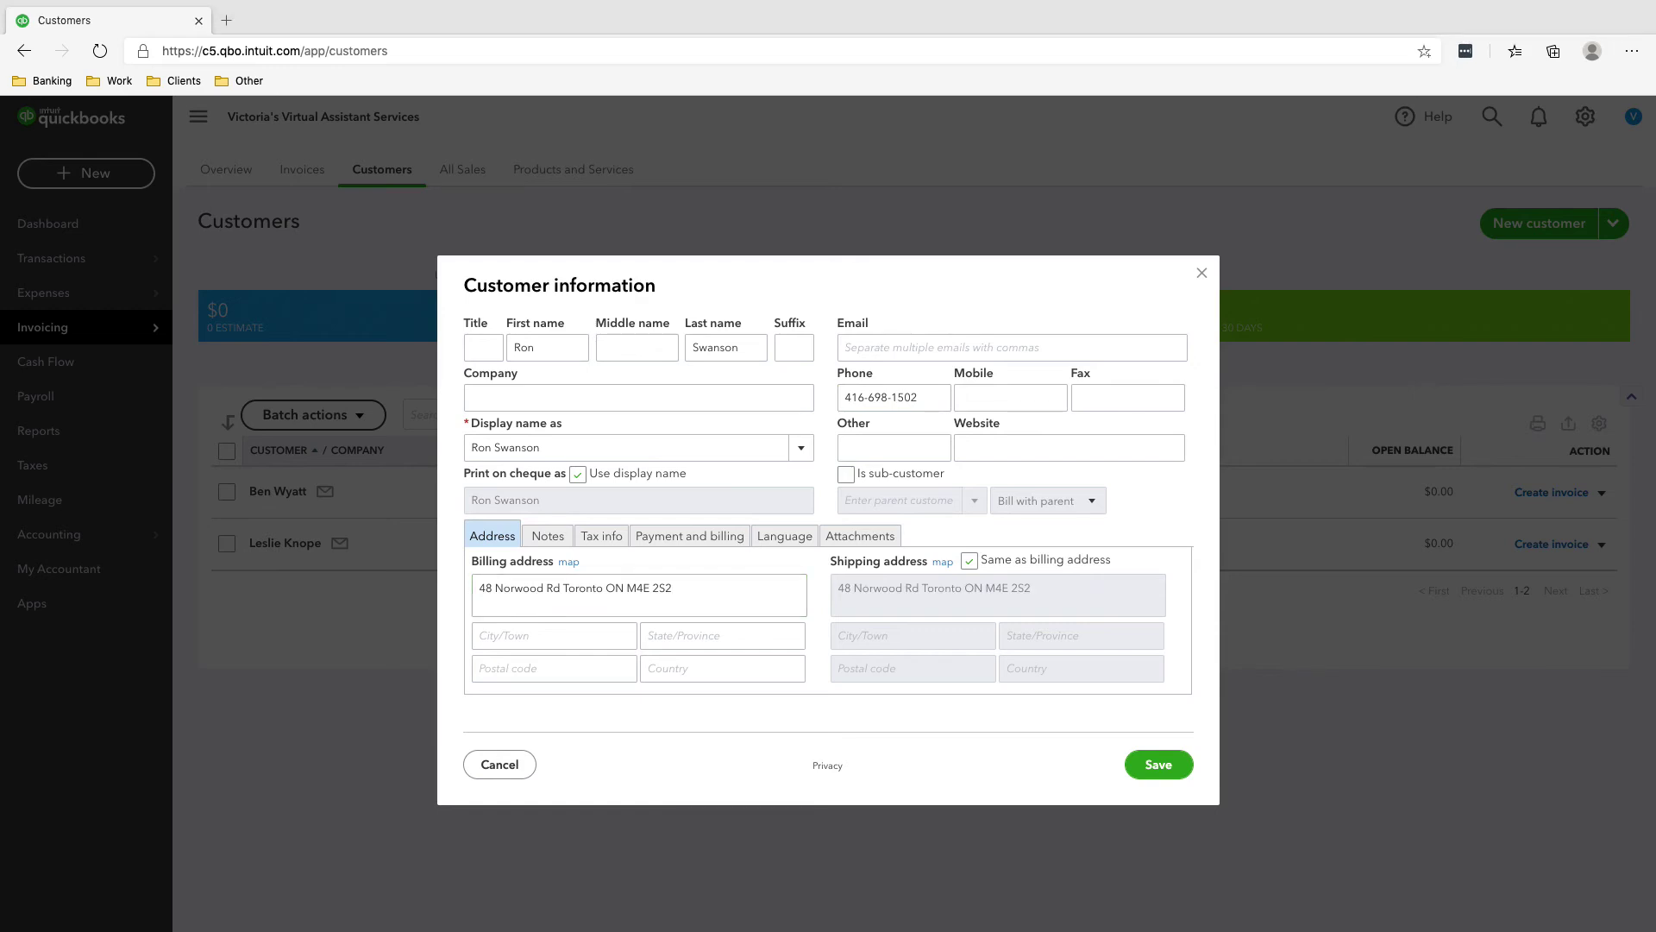
# - Paste the e-mail and move the postal code from the street line into Postal code
pyautogui.click(1012, 347)
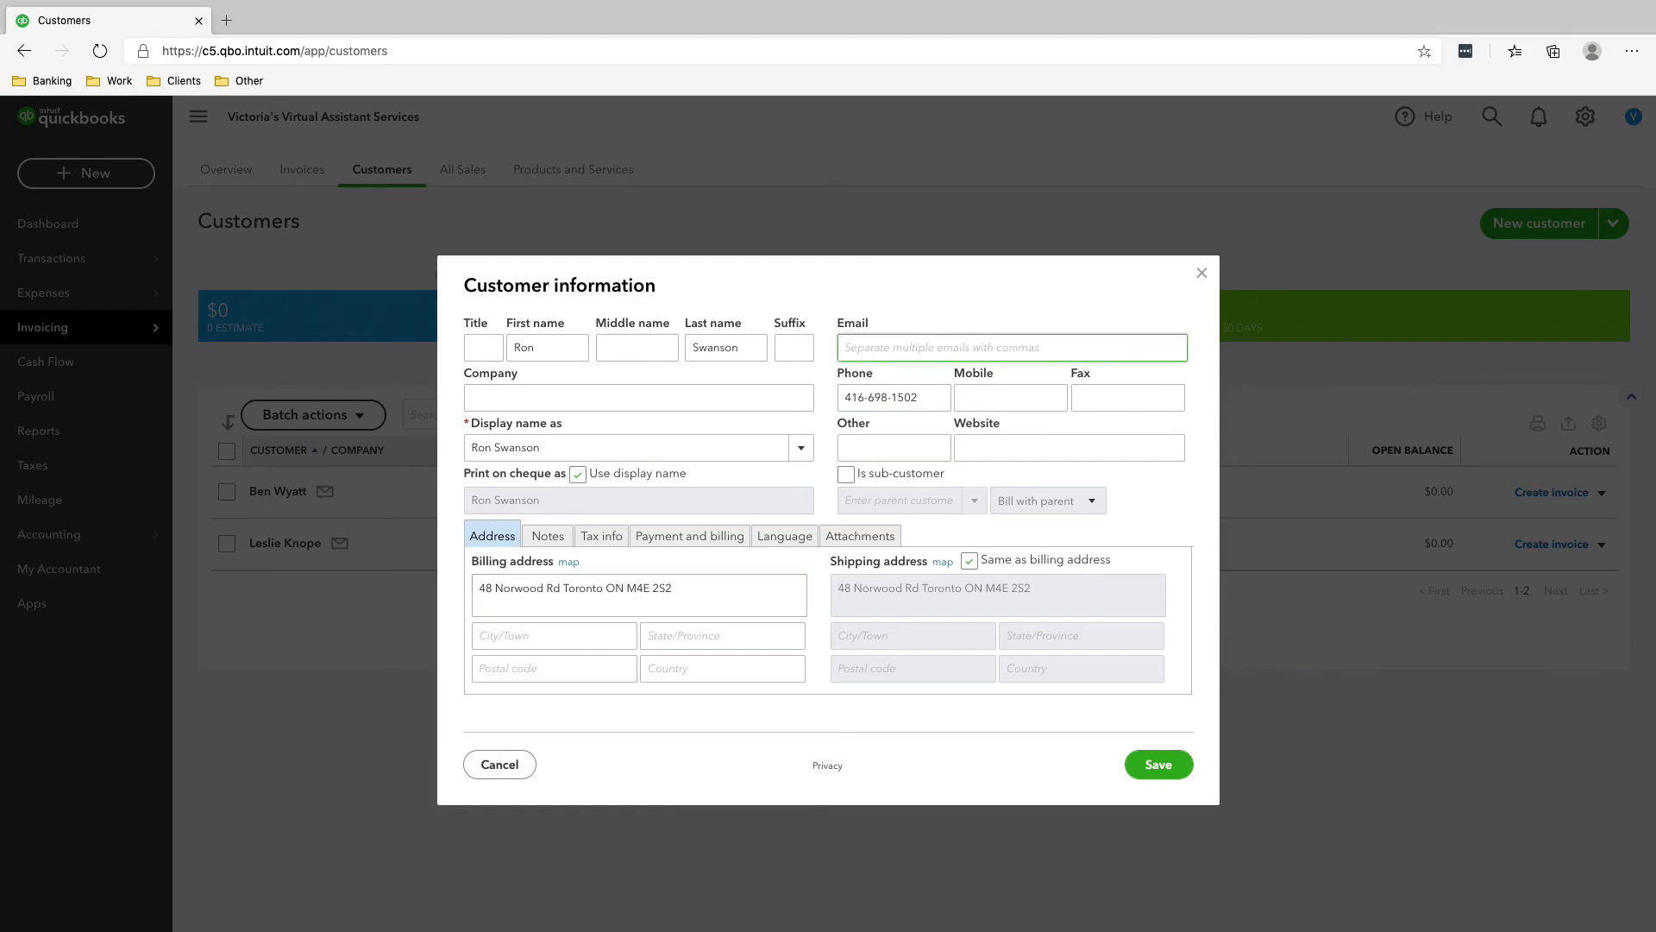
pyautogui.hotkey('ctrl', 'v')
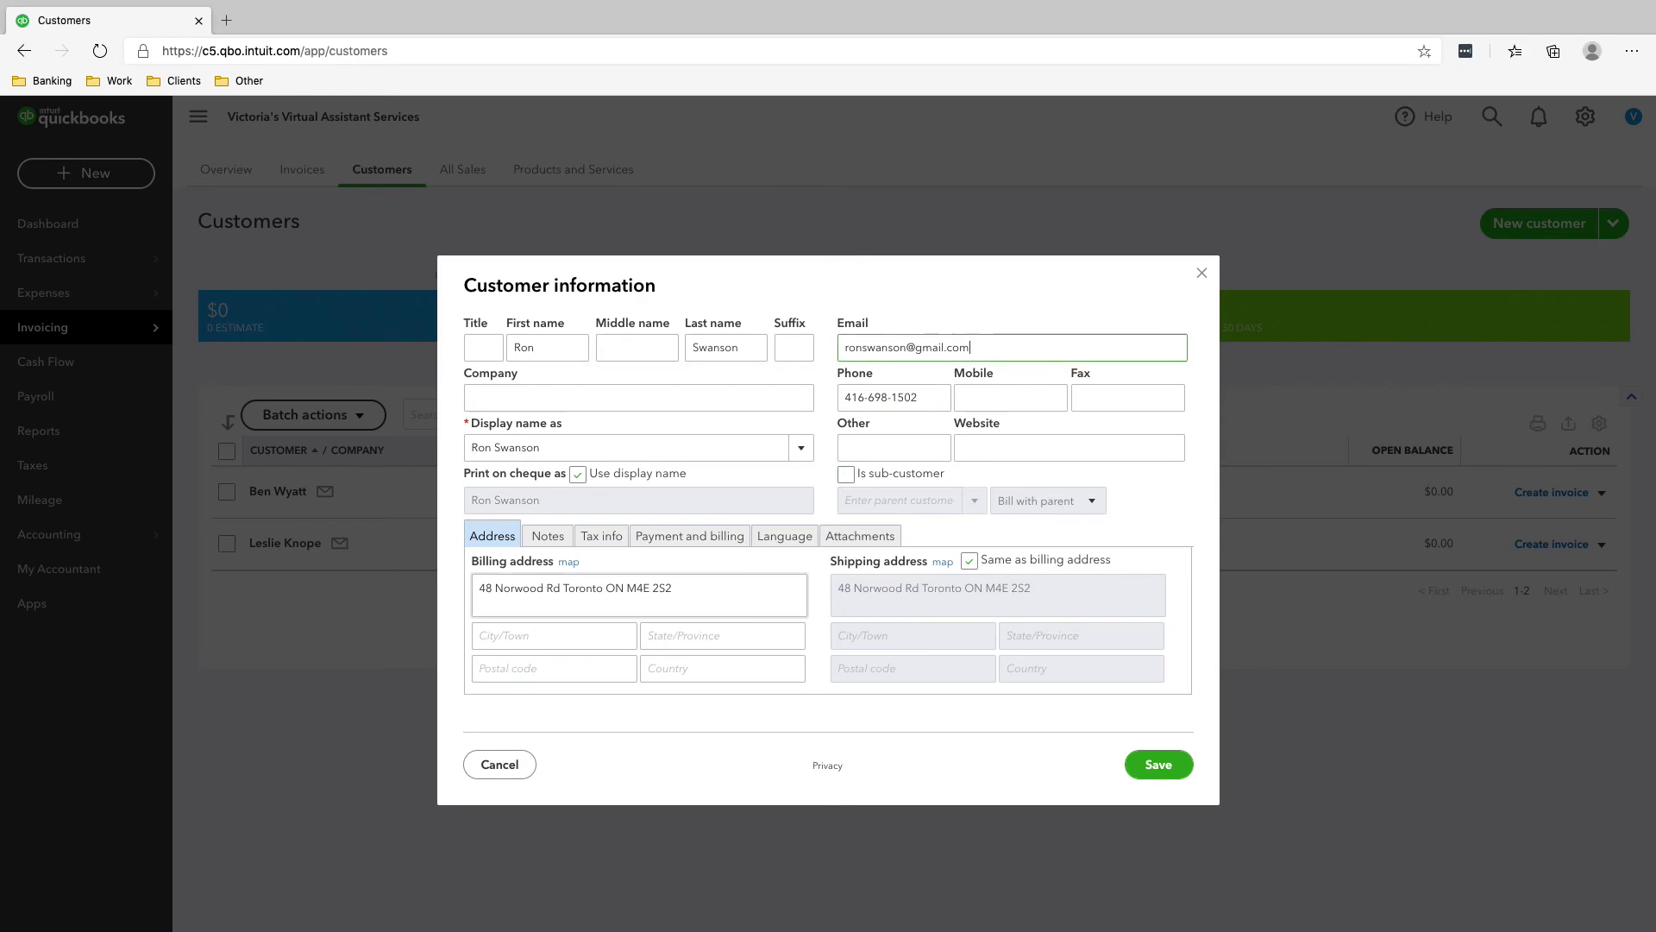
pyautogui.moveTo(479, 588); pyautogui.dragTo(672, 587)
pyautogui.hotkey('ctrl', 'x')
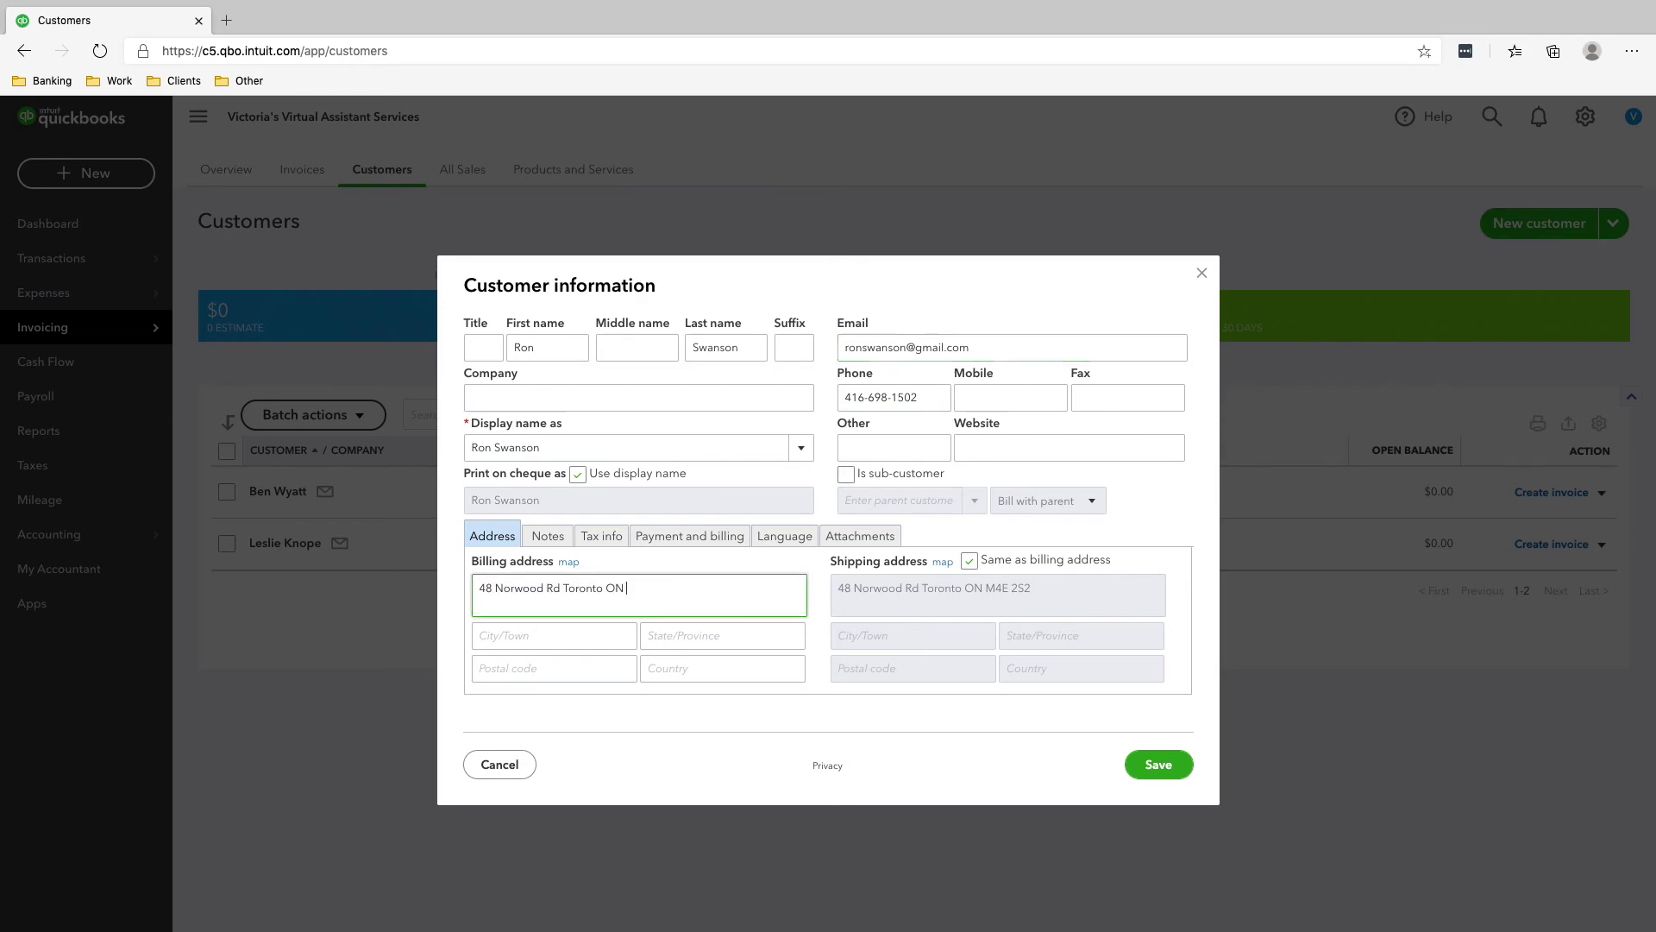
pyautogui.click(553, 668)
pyautogui.hotkey('ctrl', 'v')
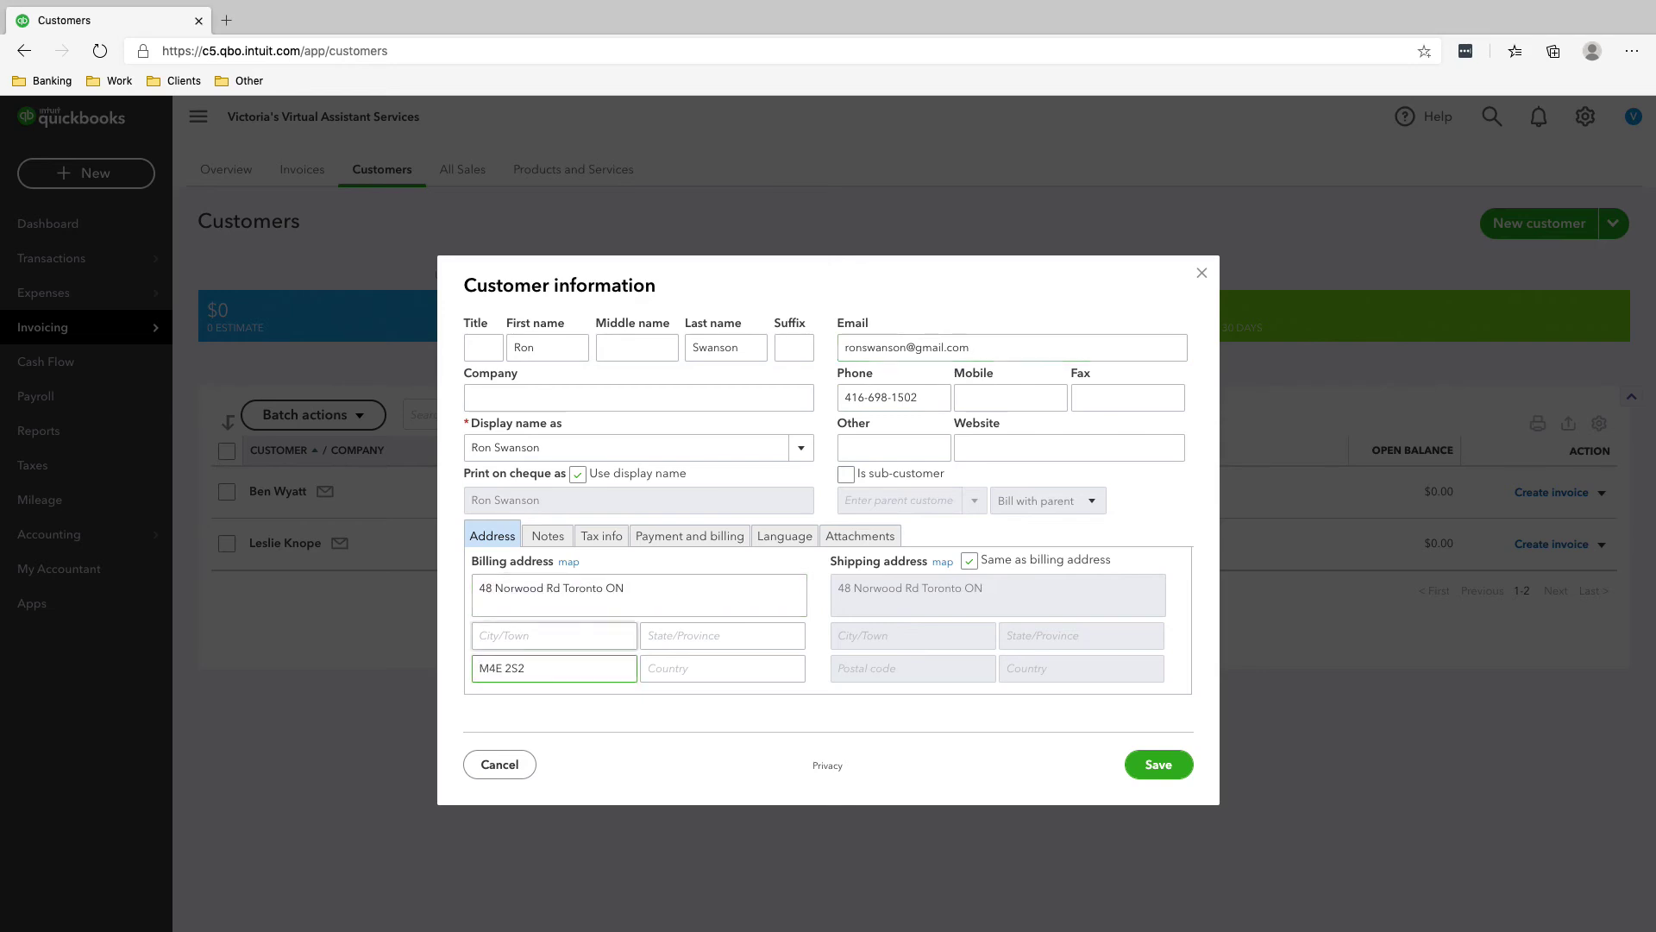
# - Fill city, province Ontario and country, trim the street line, and save the customer
pyautogui.click(518, 635)
pyautogui.write('Toronto')
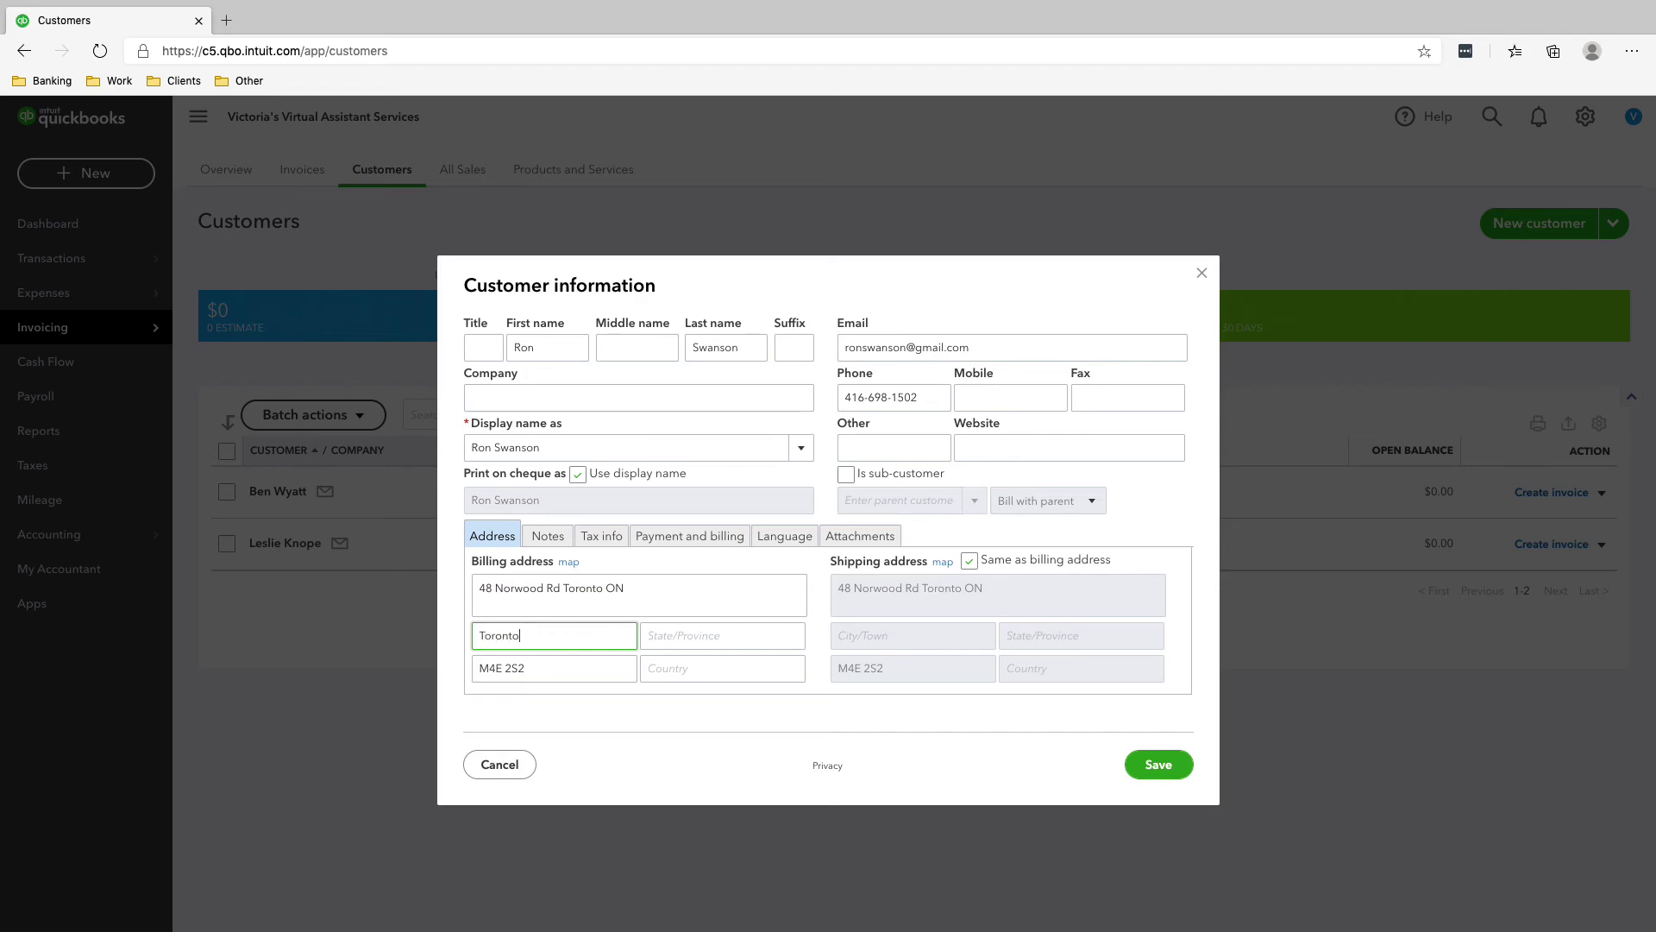
pyautogui.click(723, 635)
pyautogui.write('O')
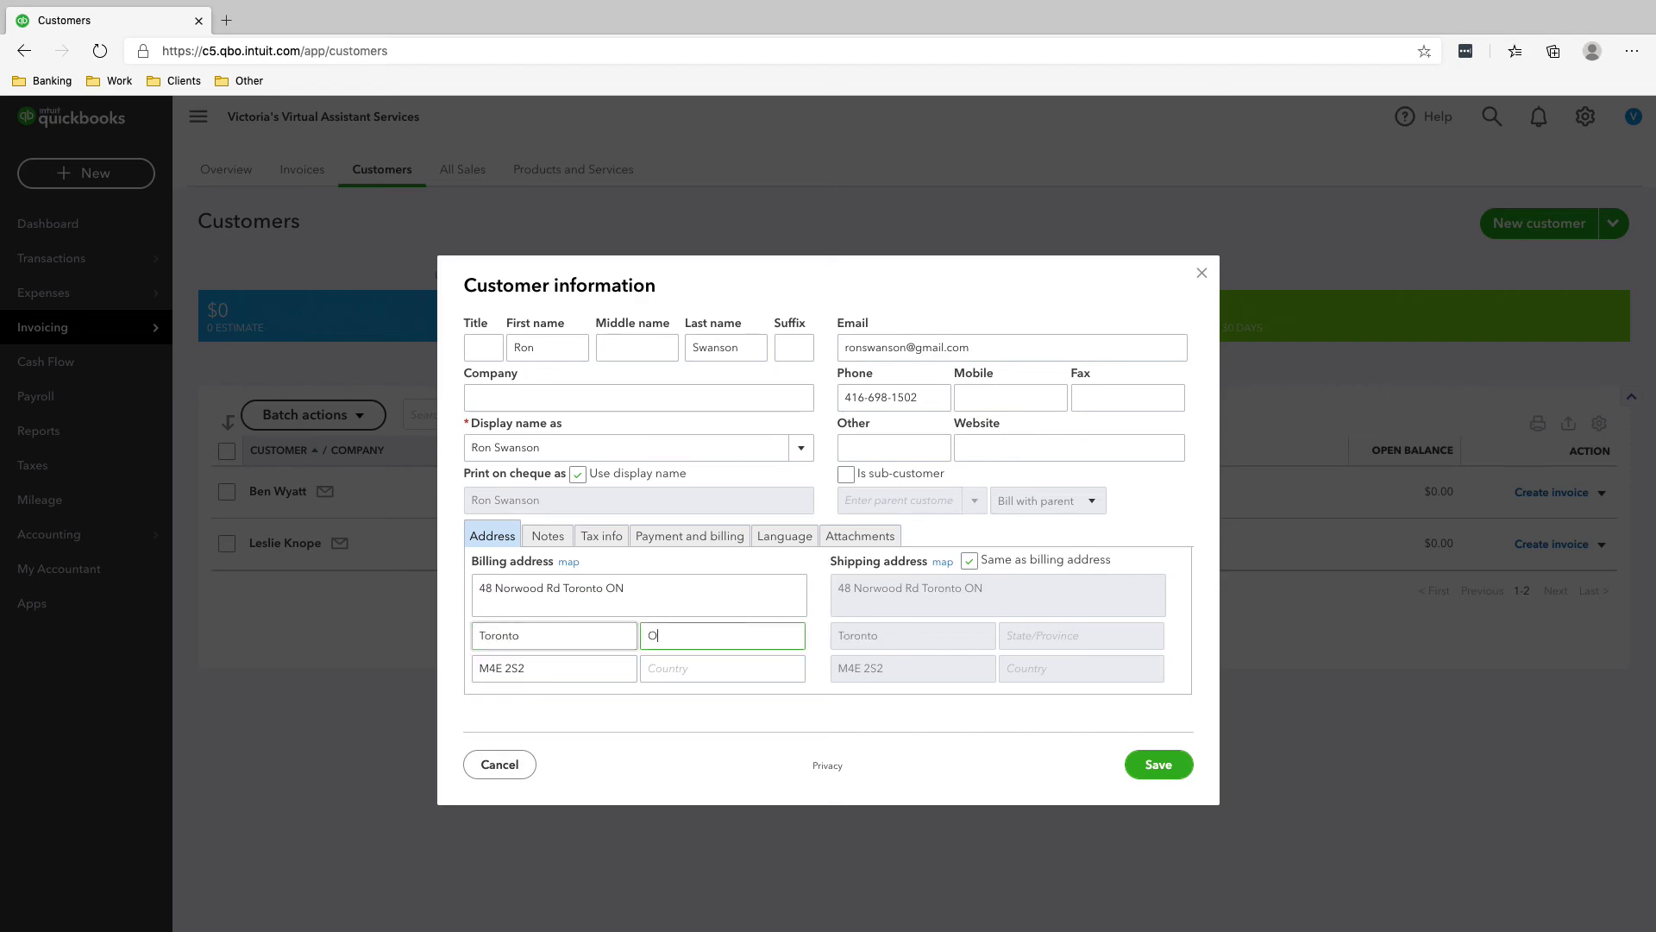
pyautogui.write('ntario')
pyautogui.press('Tab')
pyautogui.press('Tab')
pyautogui.write('C')
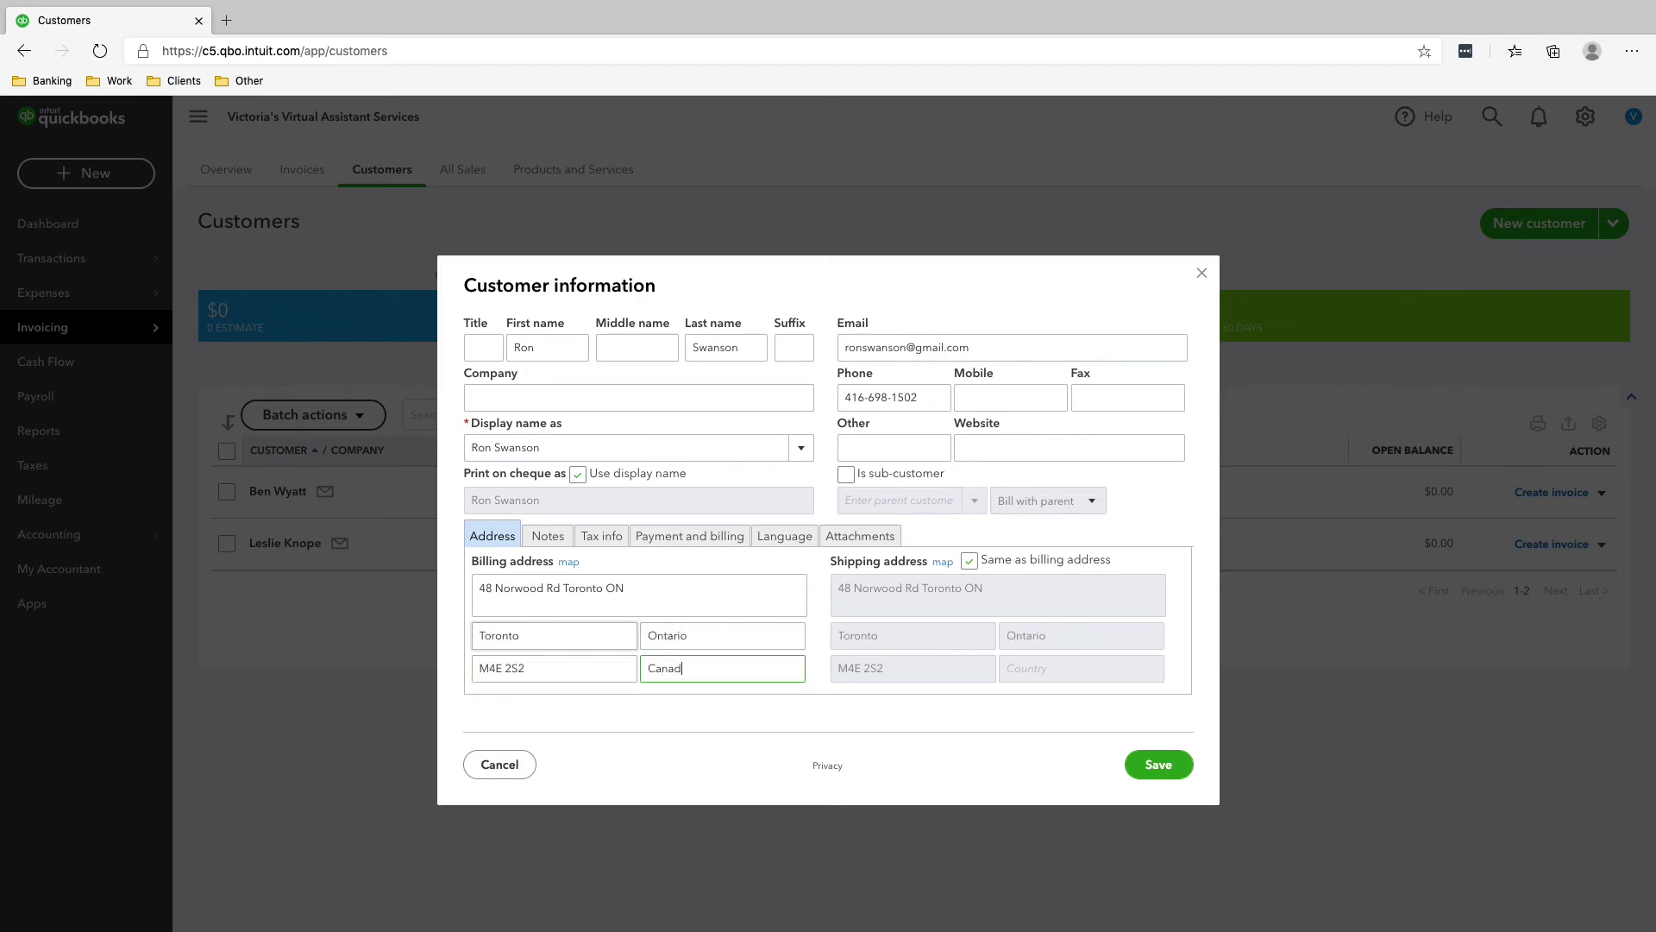
pyautogui.moveTo(628, 587); pyautogui.dragTo(566, 587)
pyautogui.press('BackSpace')
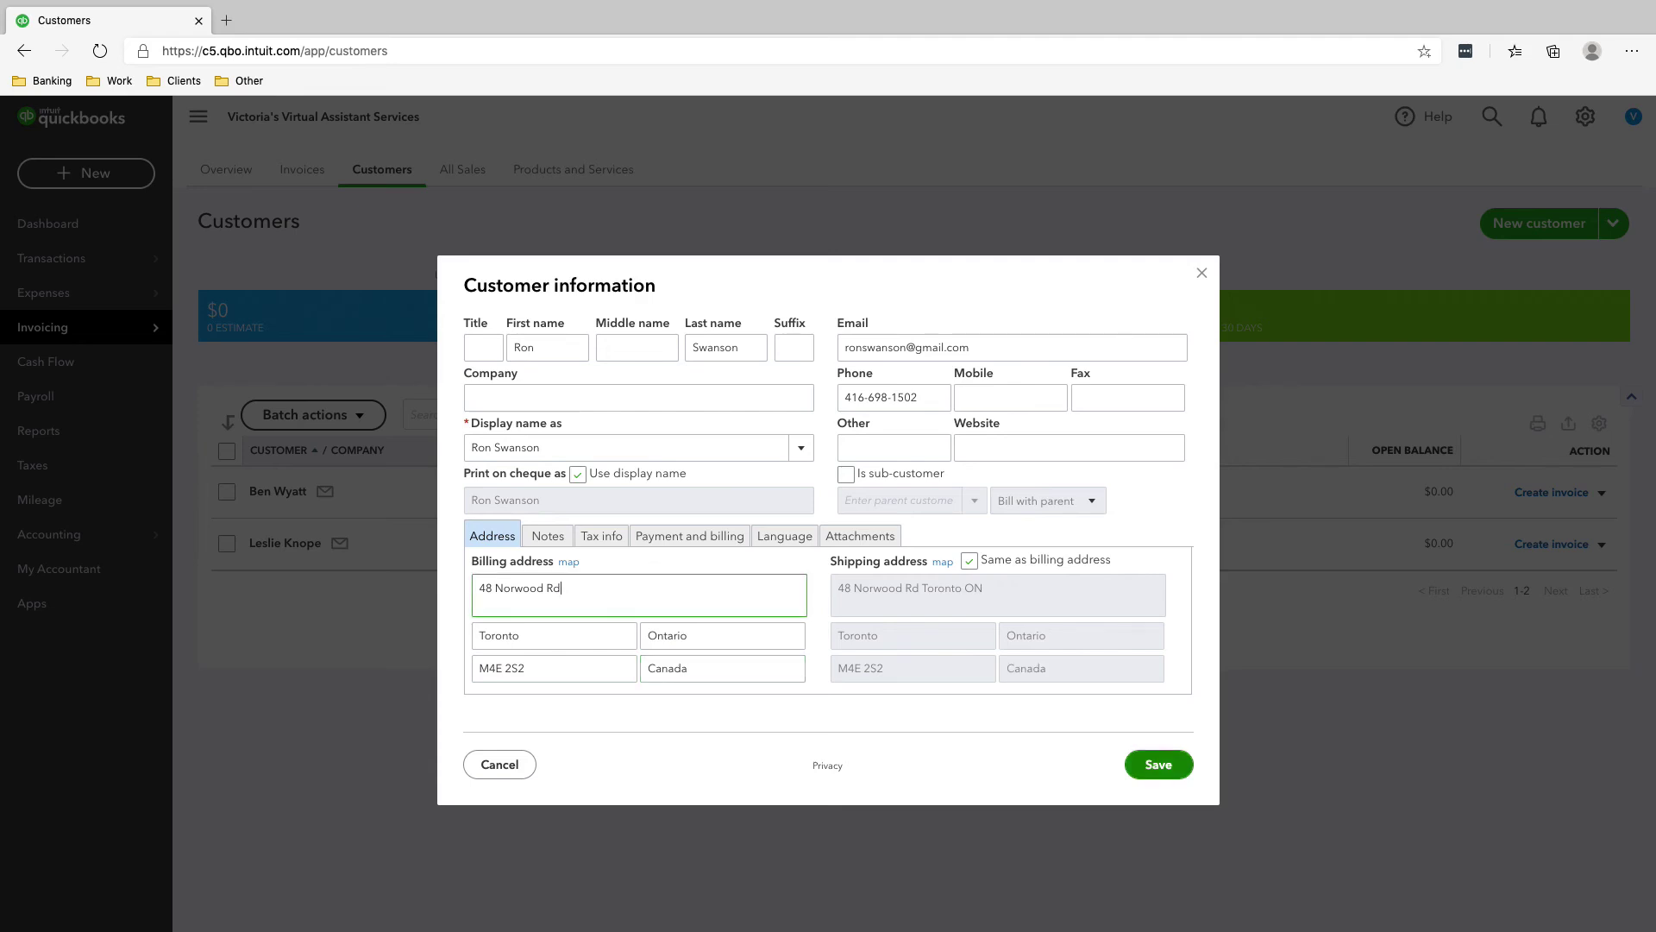
pyautogui.click(1159, 764)
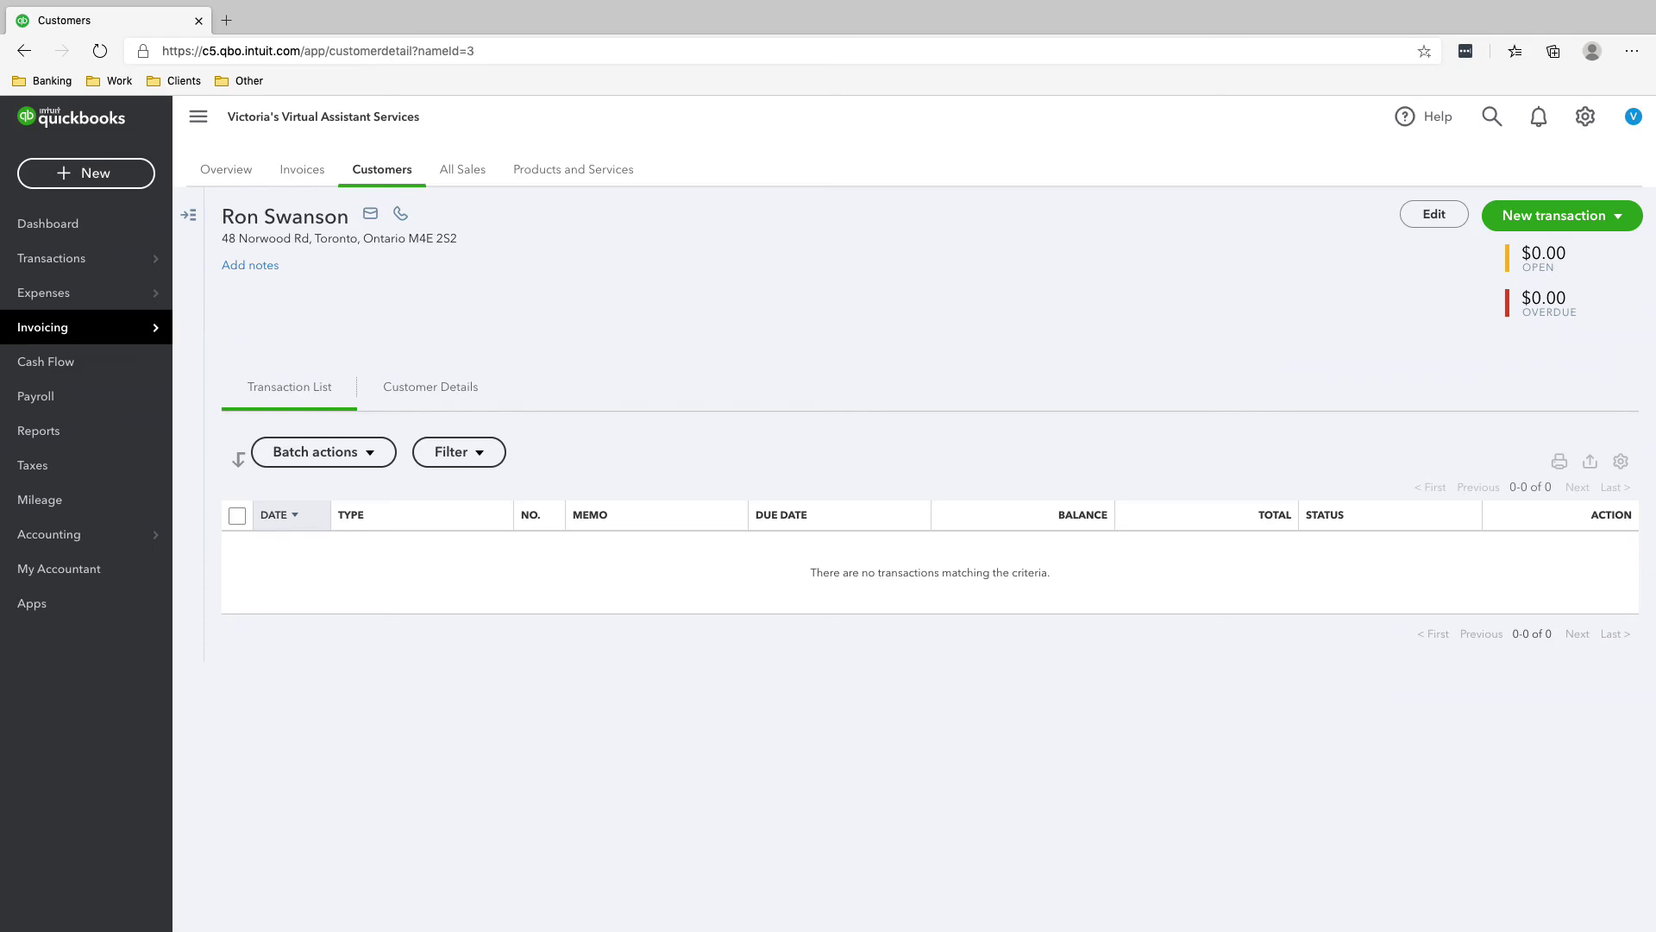
# - Return to the Customers list showing all three customers with phone numbers
pyautogui.click(382, 169)
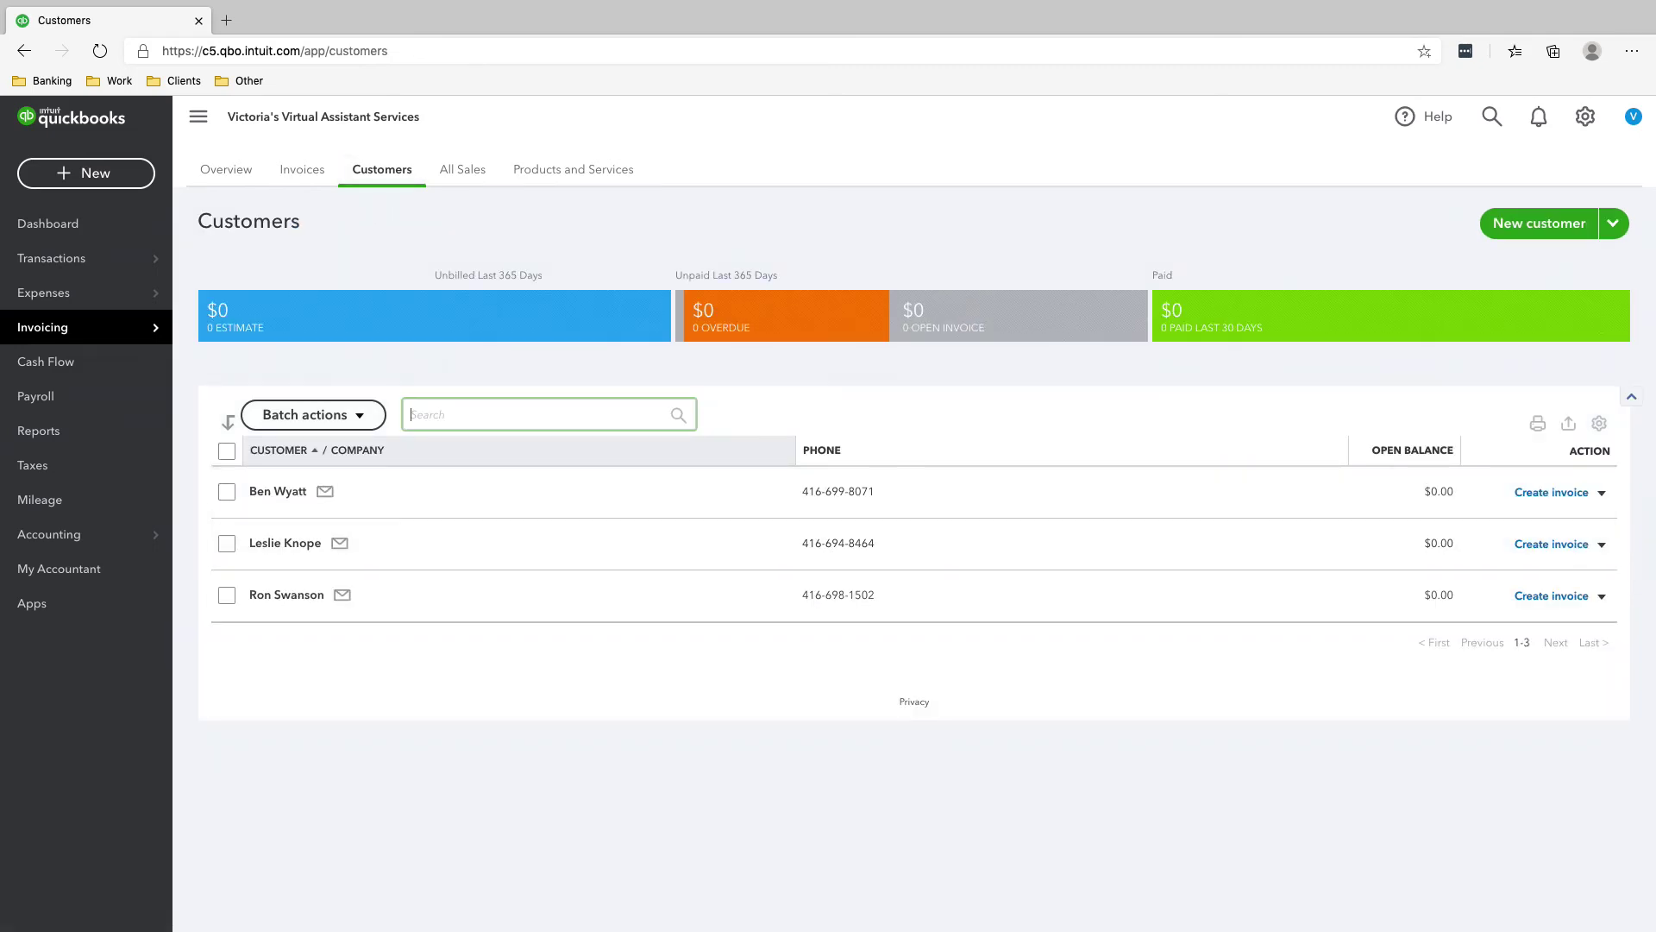